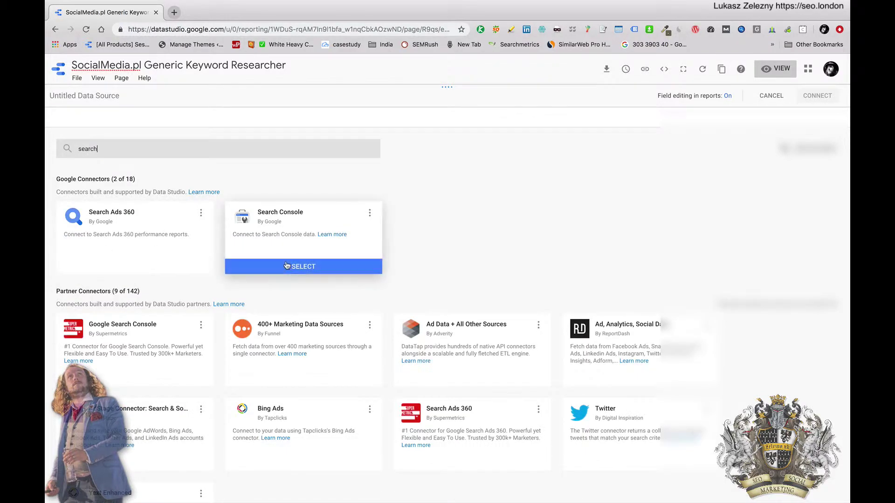
pyautogui.click(280, 264)
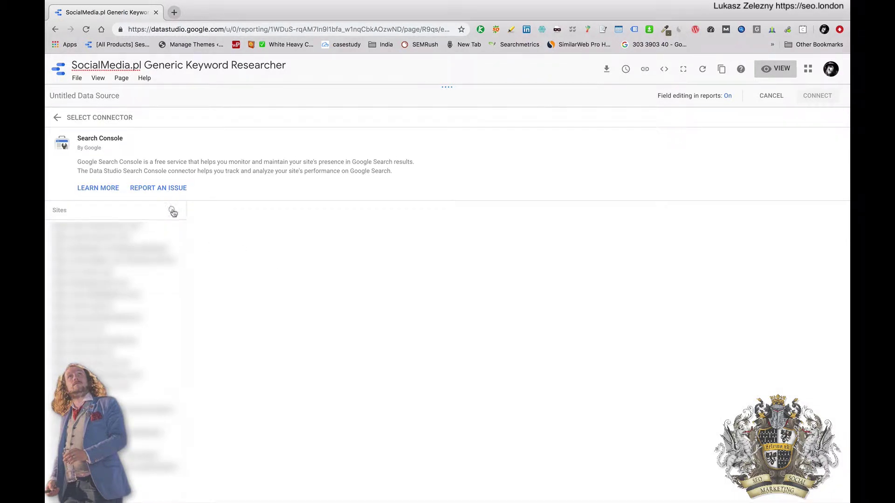
pyautogui.write('socialmedia.pl')
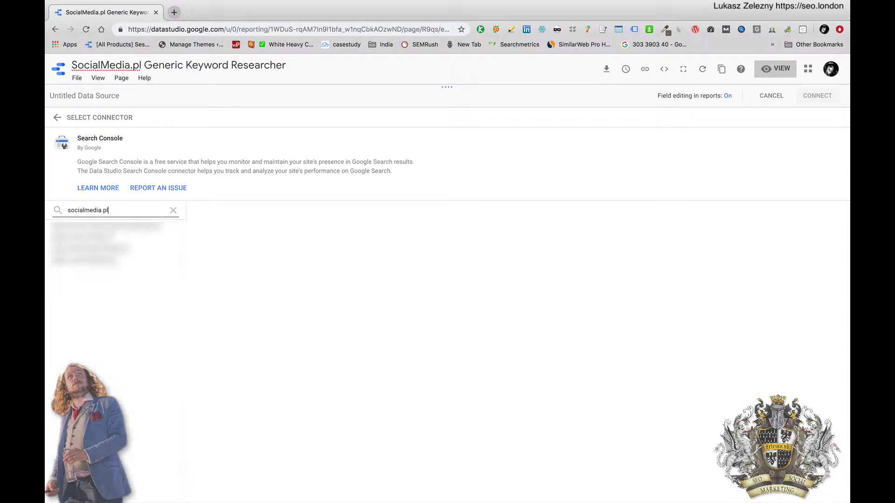
pyautogui.click(107, 262)
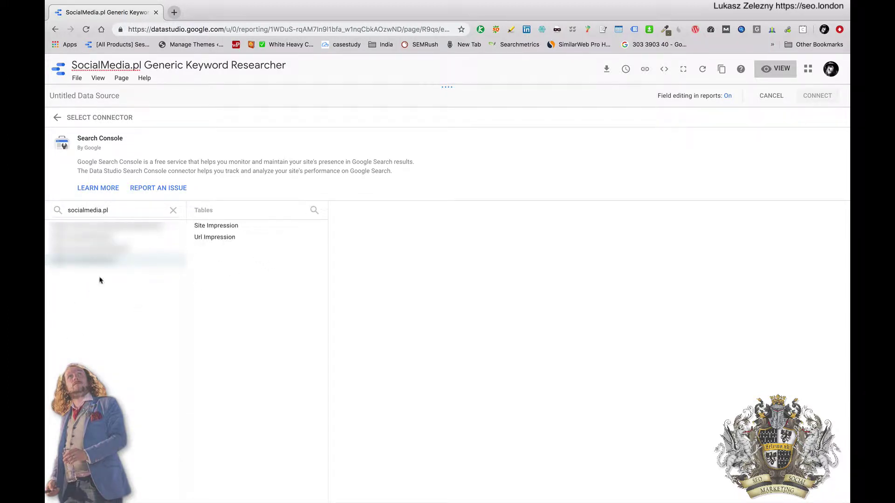
pyautogui.click(232, 237)
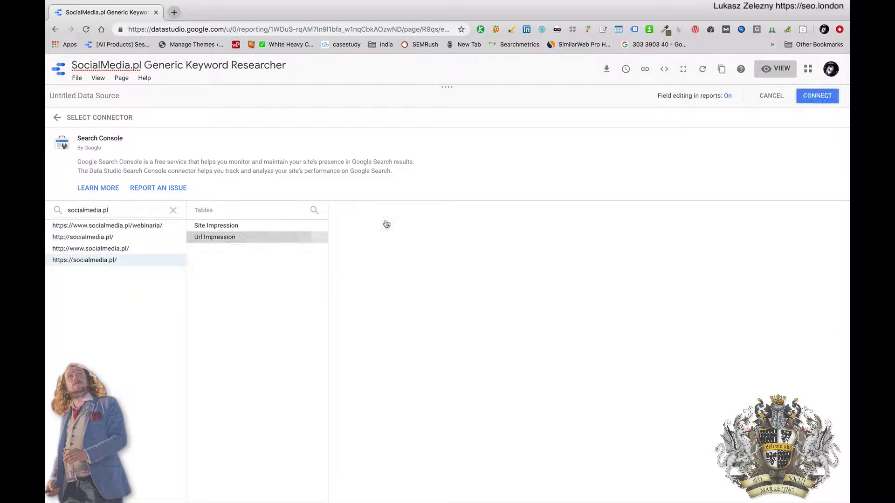
pyautogui.click(820, 96)
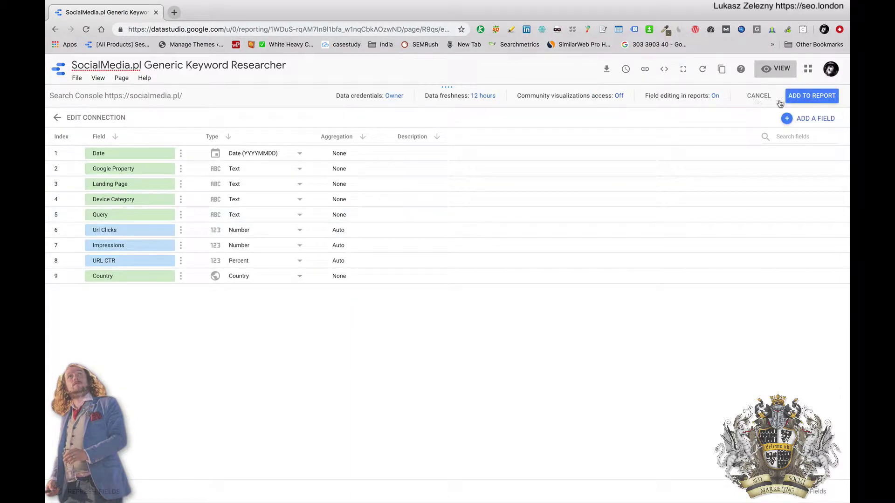
# Step: Add the new socialmedia.pl Search Console data source to the report
pyautogui.click(801, 99)
pyautogui.click(519, 332)
pyautogui.click(144, 79)
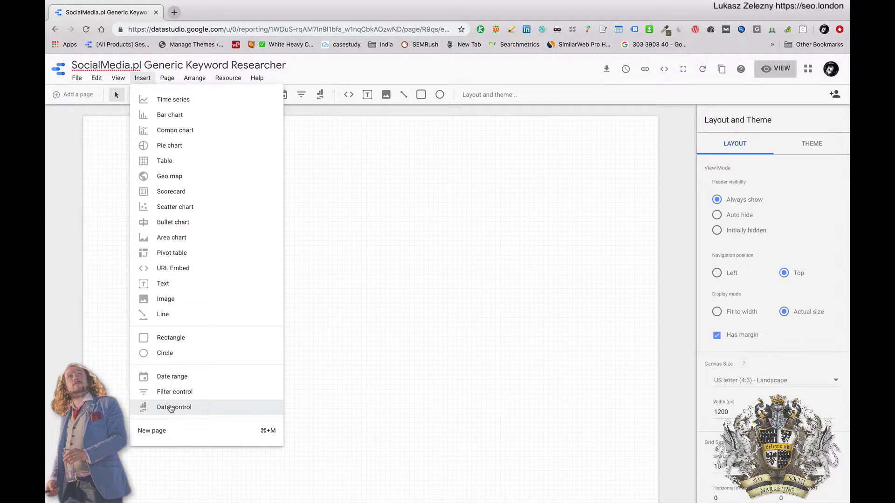
# Step: Place a date range control at top right and a wide Landing Page filter control beside it
pyautogui.click(173, 376)
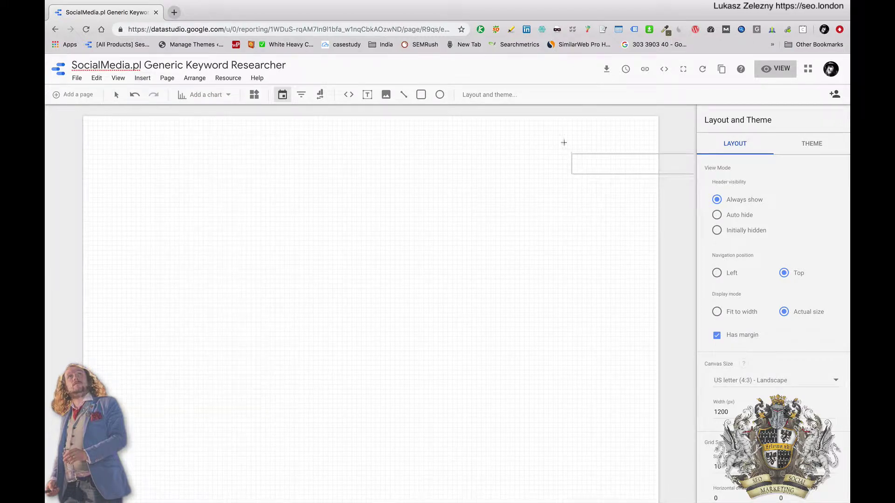
pyautogui.click(512, 125)
pyautogui.click(145, 80)
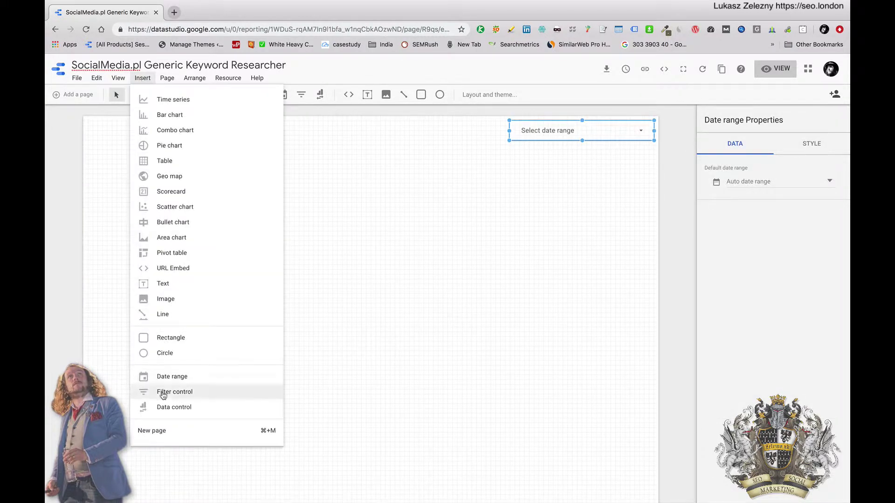
pyautogui.click(165, 391)
pyautogui.click(91, 125)
pyautogui.moveTo(233, 130); pyautogui.dragTo(505, 131)
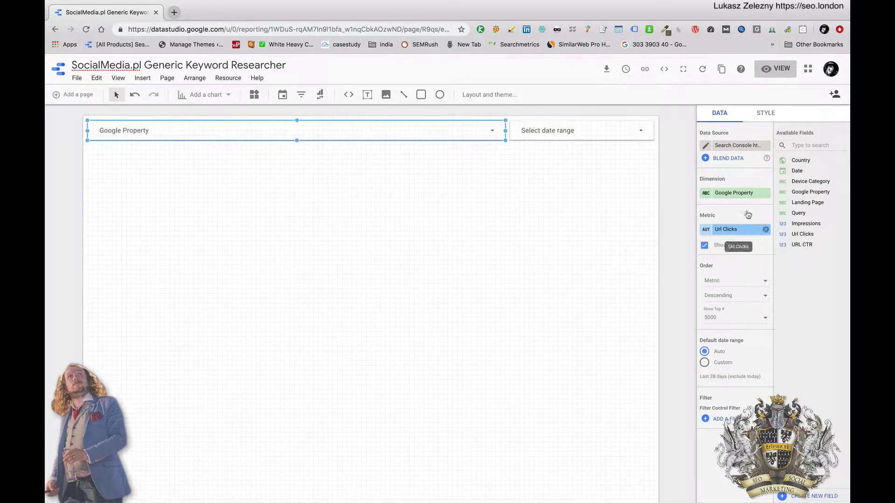
pyautogui.click(729, 193)
pyautogui.click(729, 217)
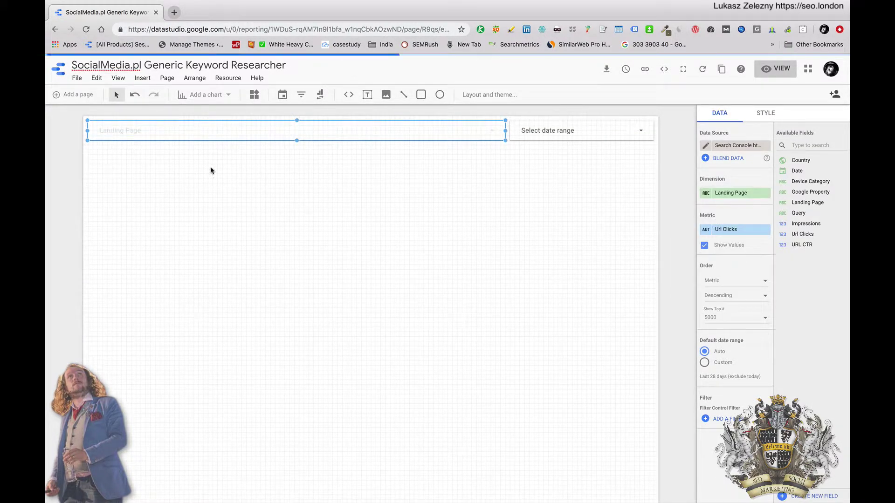
# Step: Insert a time series chart below the Landing Page filter control
pyautogui.click(143, 78)
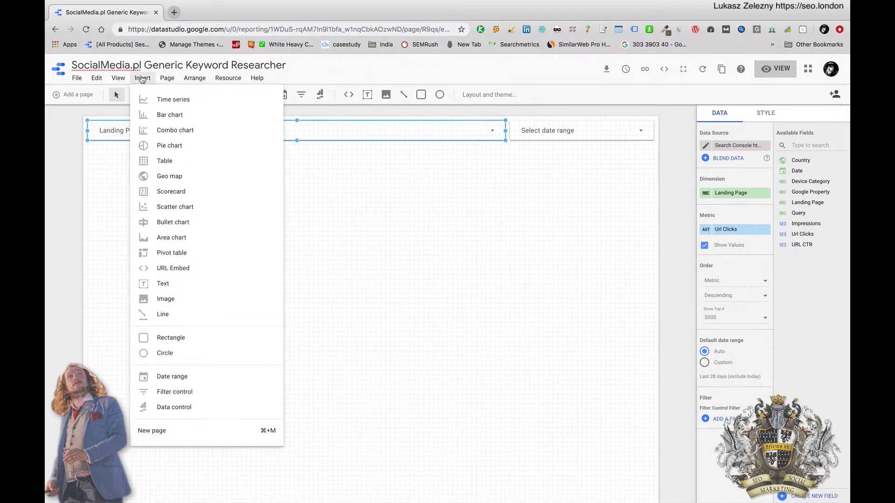
pyautogui.click(194, 78)
pyautogui.click(143, 78)
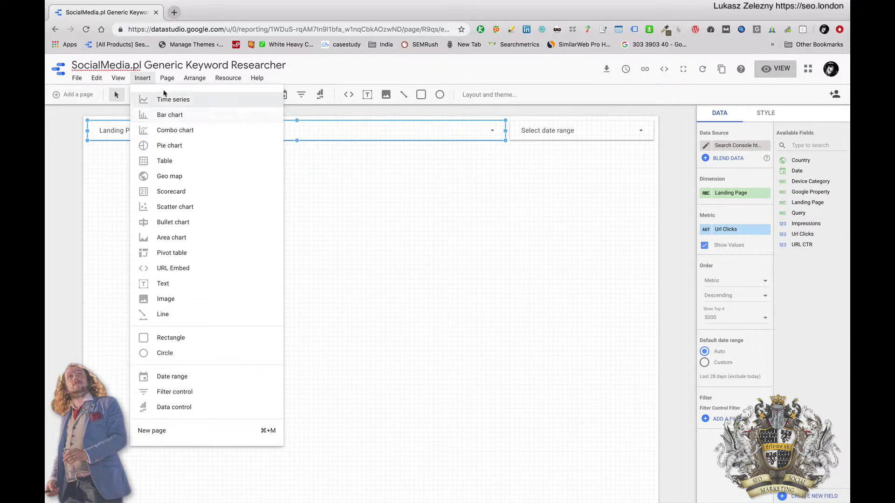
pyautogui.click(174, 99)
pyautogui.click(80, 140)
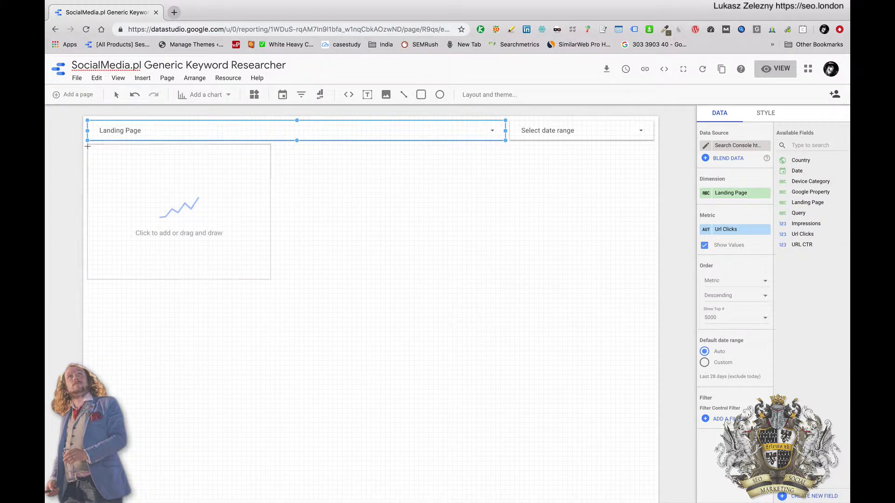
# Step: Paste copies of the time series chart and arrange three charts side by side in a row
pyautogui.click(338, 223)
pyautogui.moveTo(270, 170); pyautogui.dragTo(439, 154)
pyautogui.hotkey('ctrl', 'v')
pyautogui.moveTo(240, 166); pyautogui.dragTo(614, 157)
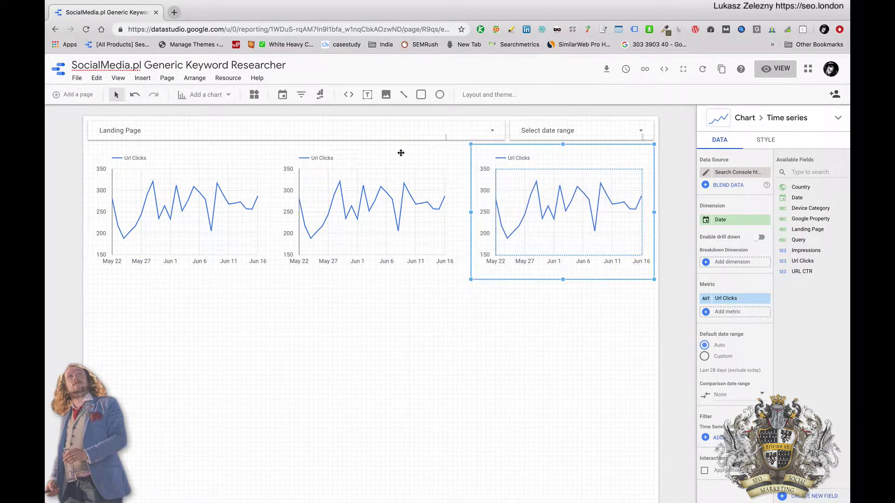
# Step: Give all three charts smoothed lines, a linear trendline and a border shadow
pyautogui.click(280, 376)
pyautogui.moveTo(161, 374); pyautogui.dragTo(576, 154)
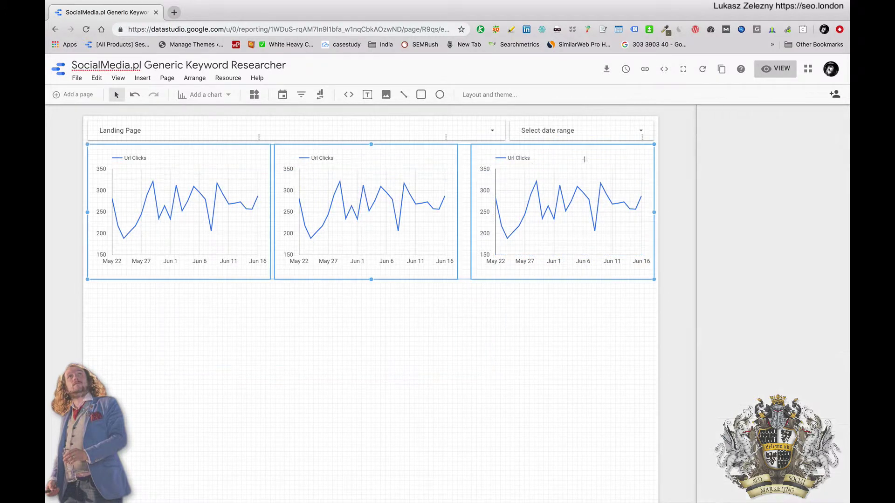
pyautogui.click(768, 141)
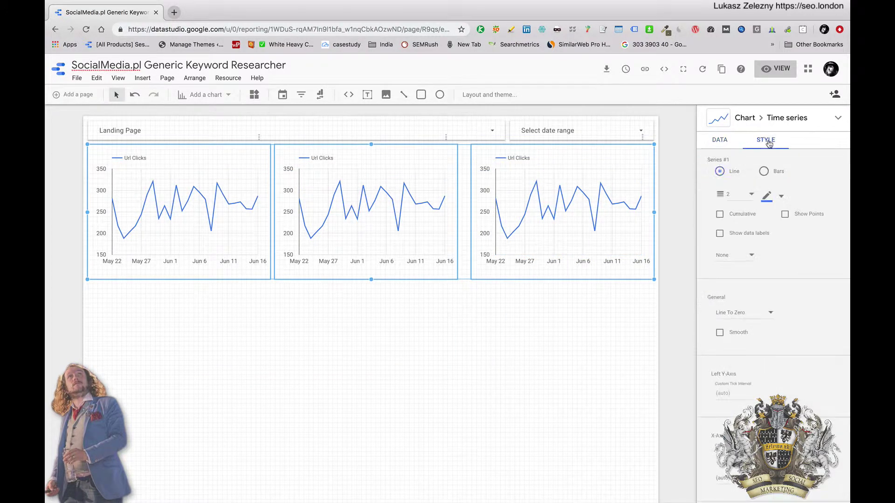
pyautogui.click(720, 333)
pyautogui.scroll(-10, 728, 354)
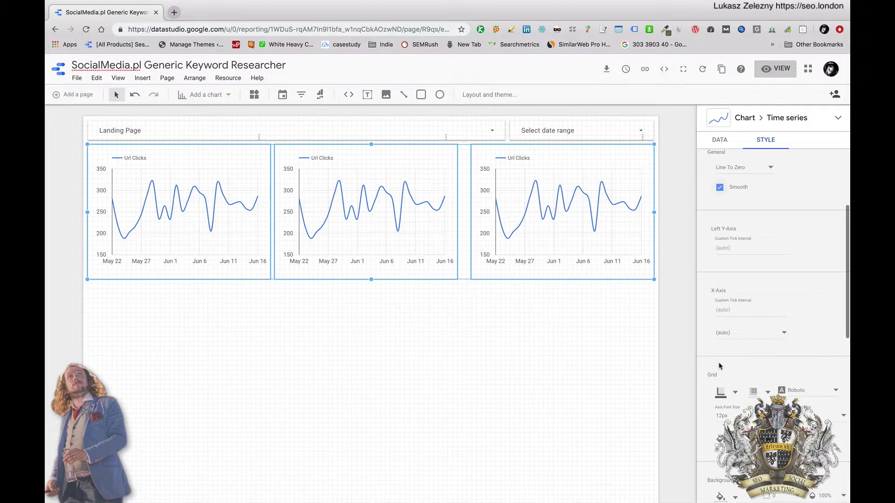
pyautogui.scroll(4, 739, 247)
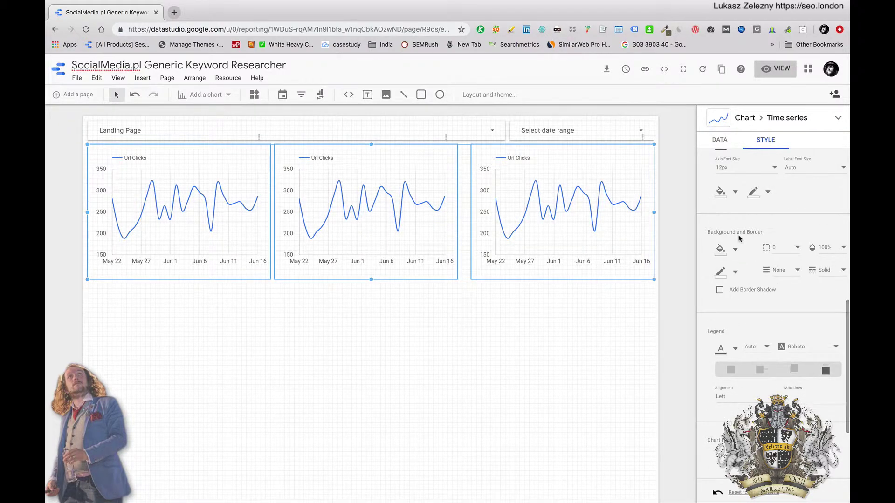
pyautogui.scroll(10, 738, 238)
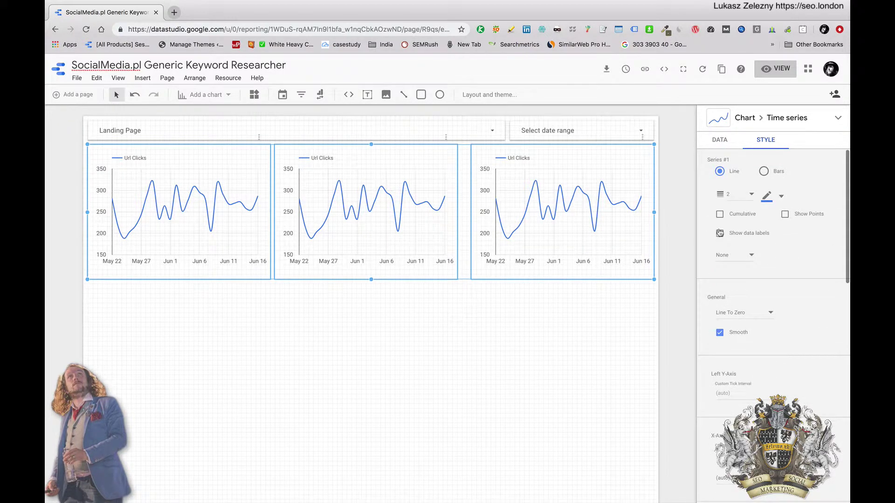
pyautogui.scroll(-1, 729, 270)
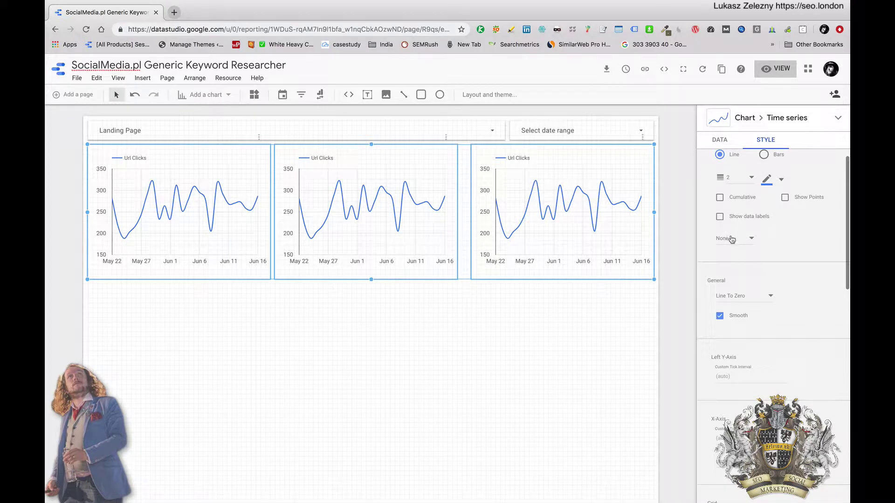
pyautogui.click(732, 239)
pyautogui.click(730, 261)
pyautogui.scroll(-6, 731, 266)
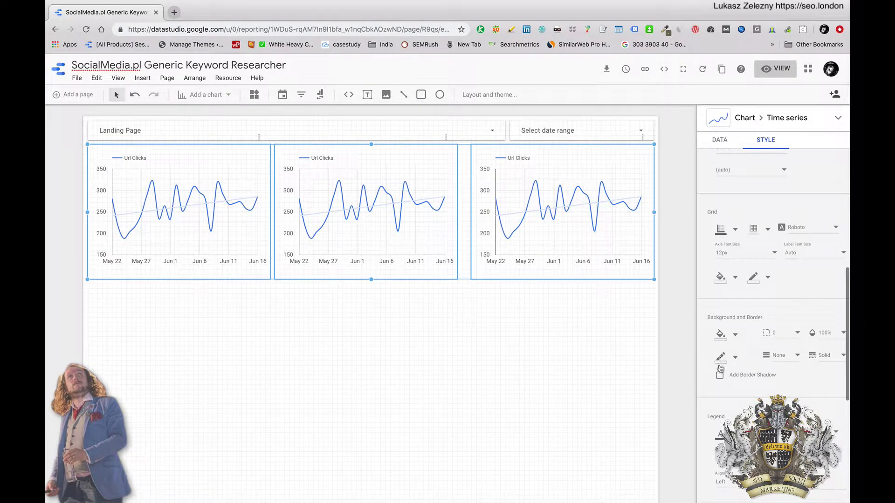
pyautogui.click(720, 375)
# Step: Switch the left chart's metric to Impressions and the right chart's to URL CTR
pyautogui.click(559, 333)
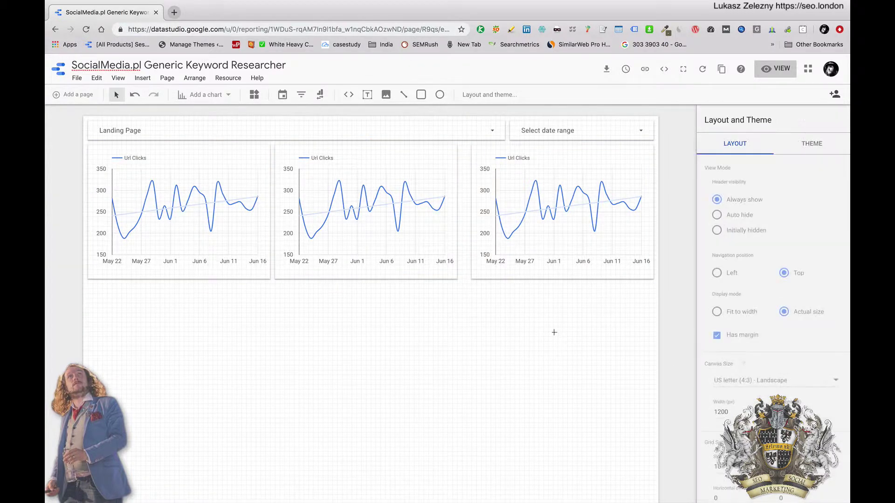
pyautogui.moveTo(367, 153); pyautogui.dragTo(384, 156)
pyautogui.click(232, 153)
pyautogui.click(726, 299)
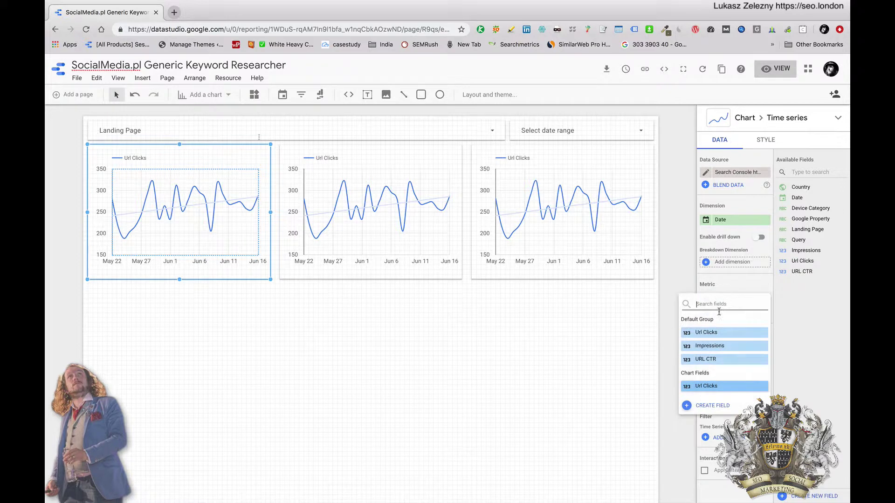
pyautogui.click(708, 347)
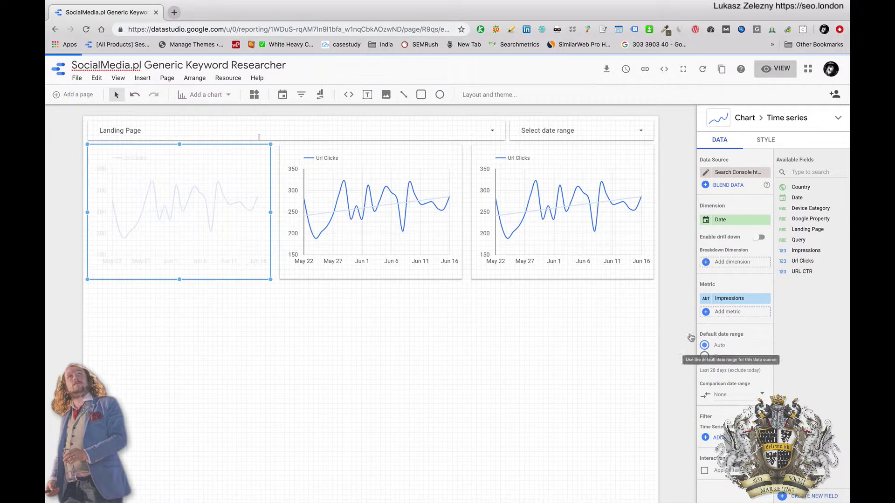
pyautogui.click(556, 160)
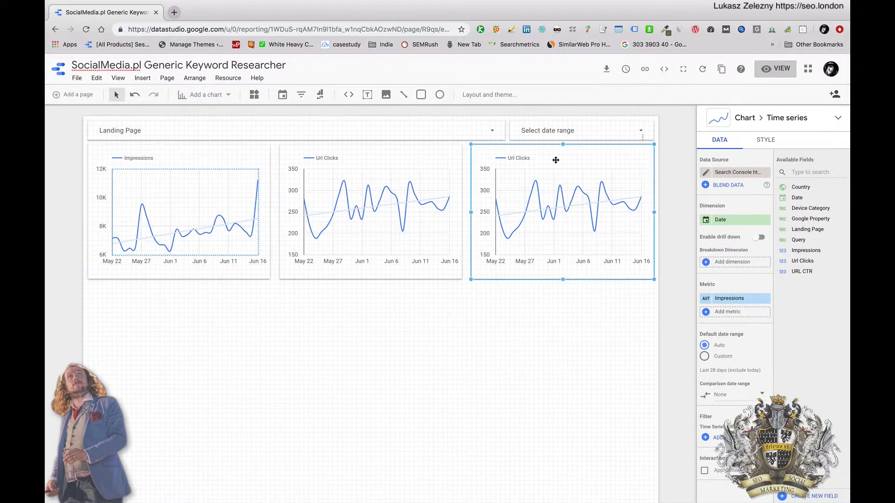
pyautogui.click(723, 301)
pyautogui.click(705, 359)
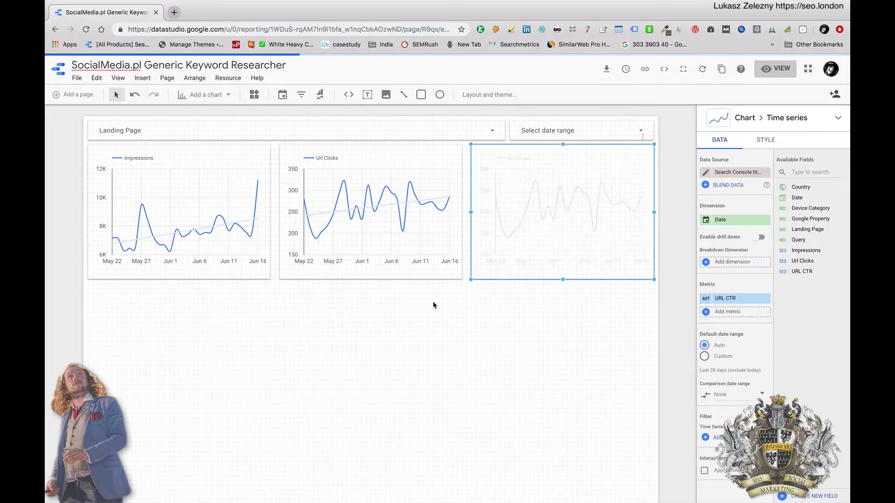
pyautogui.click(140, 78)
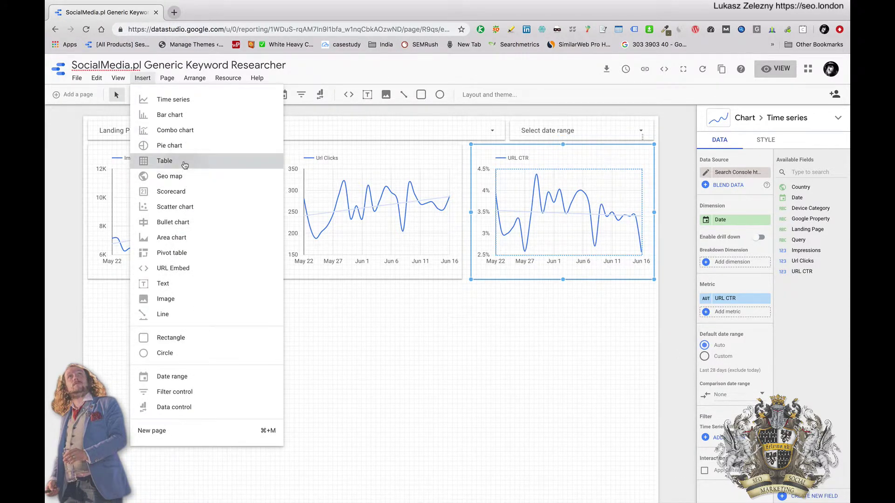
pyautogui.click(165, 161)
# Step: Place the table below the charts, stretched across the full row and made taller
pyautogui.click(90, 286)
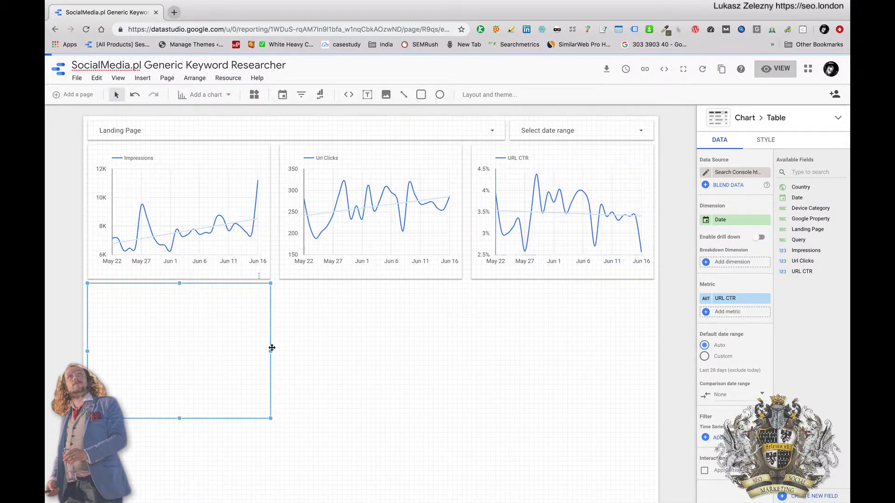
pyautogui.moveTo(272, 351); pyautogui.dragTo(654, 359)
pyautogui.scroll(-1, 355, 481)
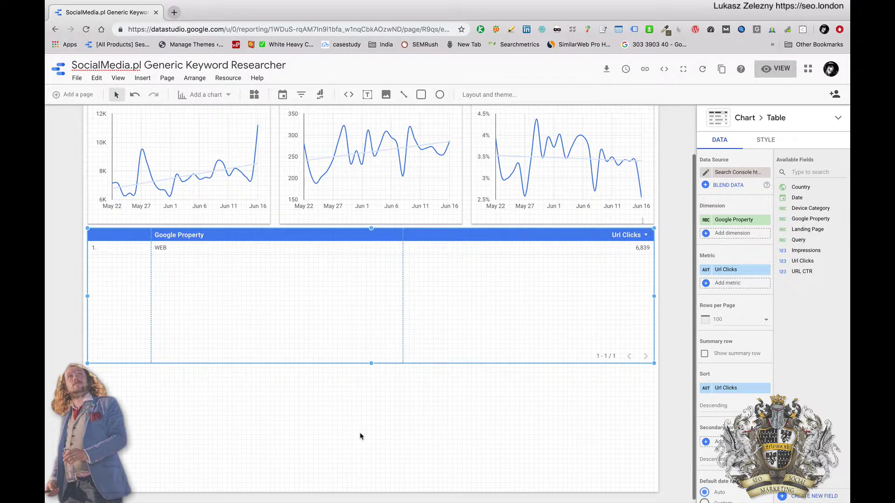
pyautogui.moveTo(371, 364); pyautogui.dragTo(369, 489)
# Step: Set table dimensions Query and Landing Page with metrics Impressions, Url Clicks and URL CTR
pyautogui.click(734, 220)
pyautogui.click(708, 271)
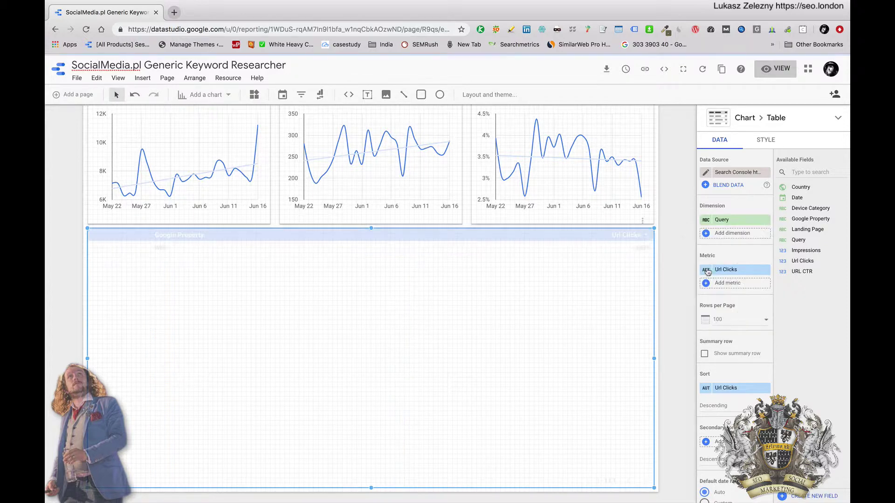
pyautogui.click(724, 232)
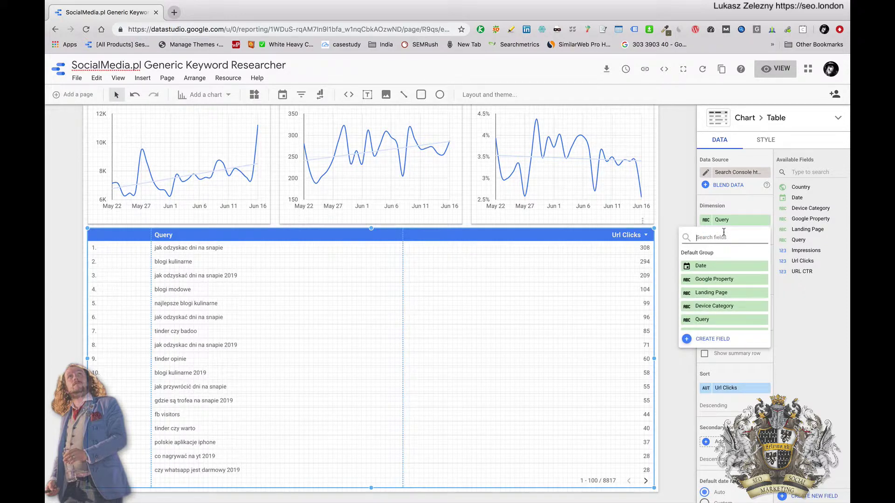
pyautogui.click(717, 292)
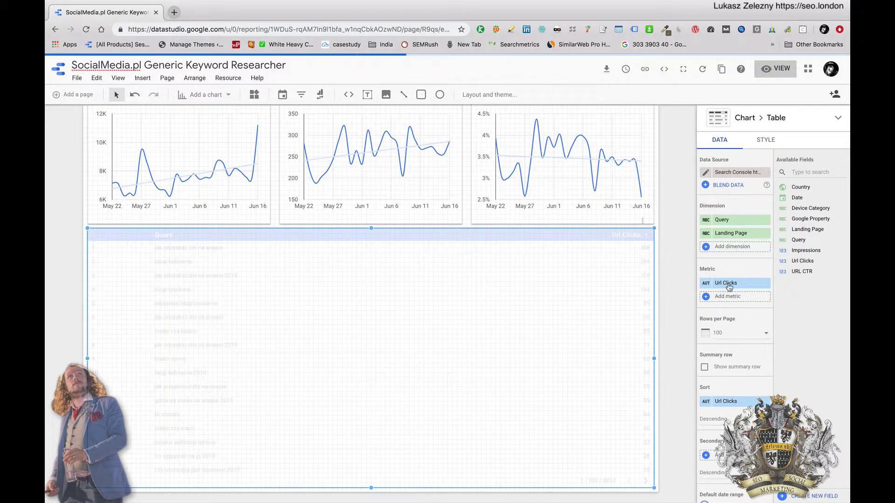
pyautogui.click(722, 282)
pyautogui.click(710, 330)
pyautogui.click(724, 283)
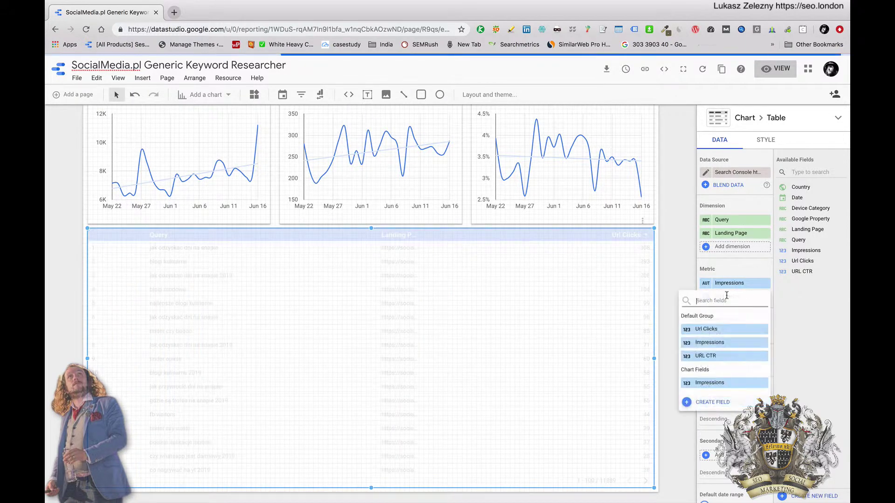
pyautogui.click(711, 330)
pyautogui.click(720, 310)
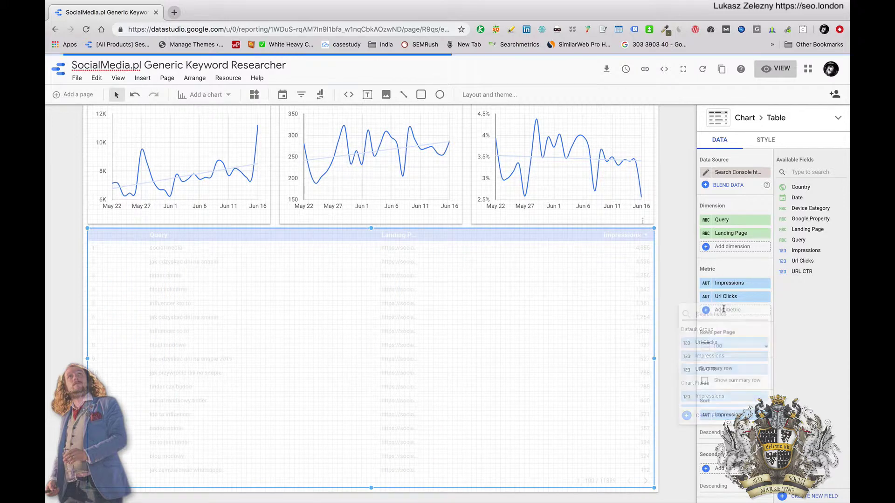
pyautogui.click(710, 370)
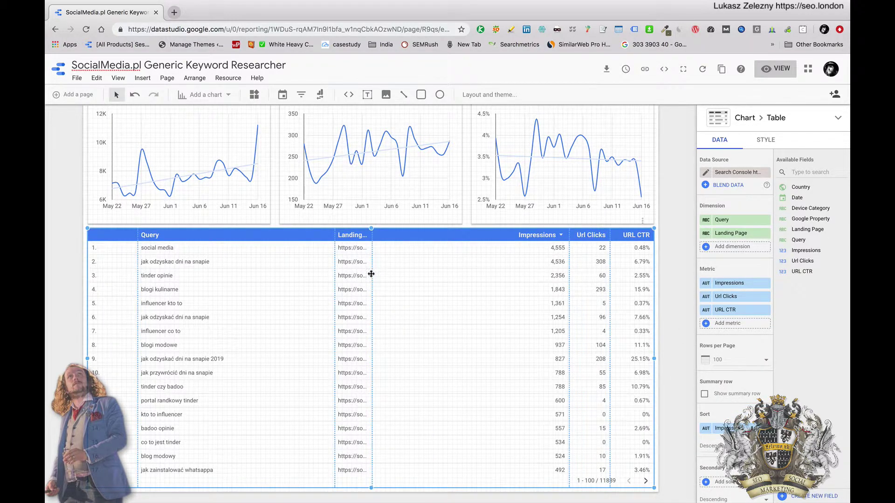
# Step: Widen the Landing Page column and narrow the Query and row-number columns
pyautogui.moveTo(373, 275); pyautogui.dragTo(497, 277)
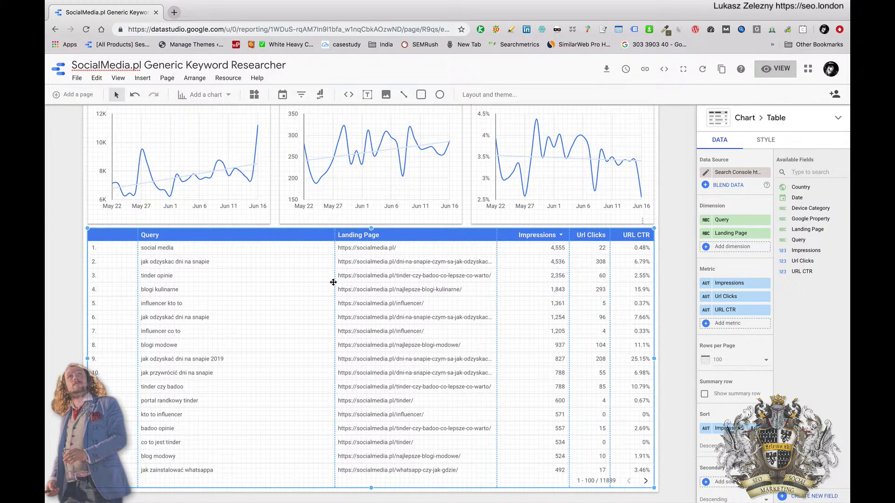
pyautogui.moveTo(335, 282); pyautogui.dragTo(223, 284)
pyautogui.moveTo(137, 287); pyautogui.dragTo(110, 288)
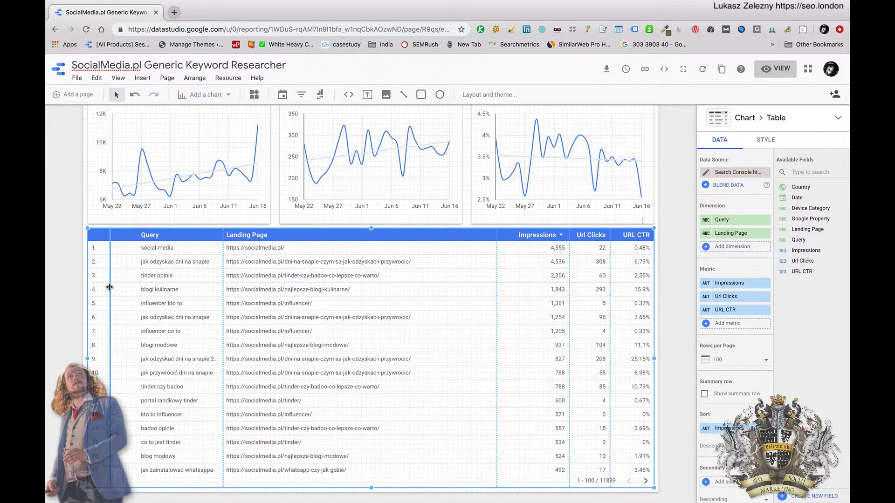
# Step: Style the table with grey even and light-grey odd rows, 11px header, 9px labels, then preview
pyautogui.click(765, 141)
pyautogui.click(824, 255)
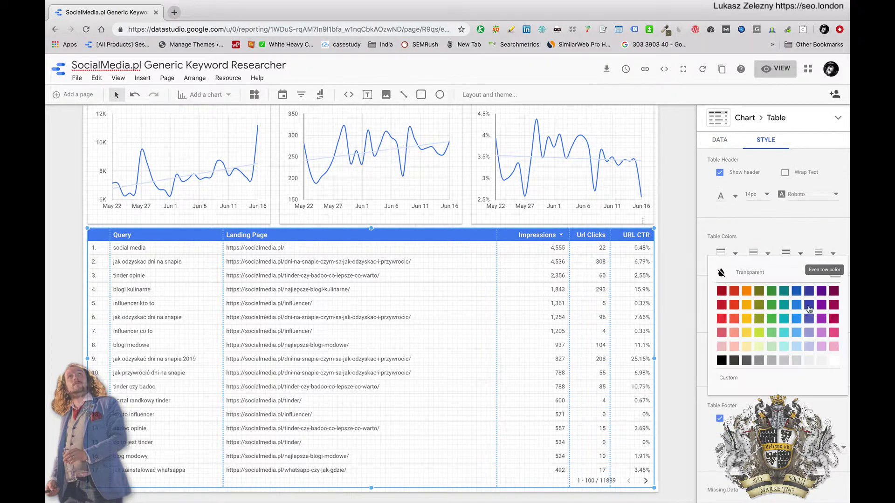
pyautogui.click(796, 360)
pyautogui.click(787, 256)
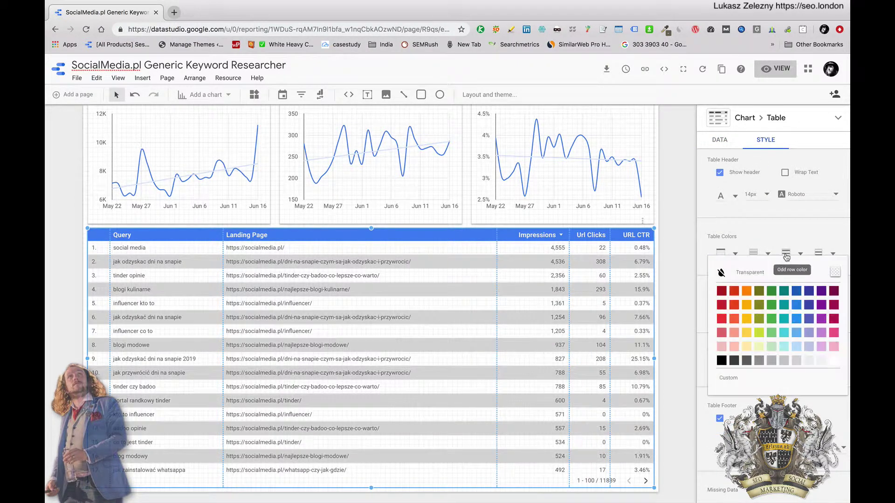
pyautogui.click(810, 361)
pyautogui.click(758, 194)
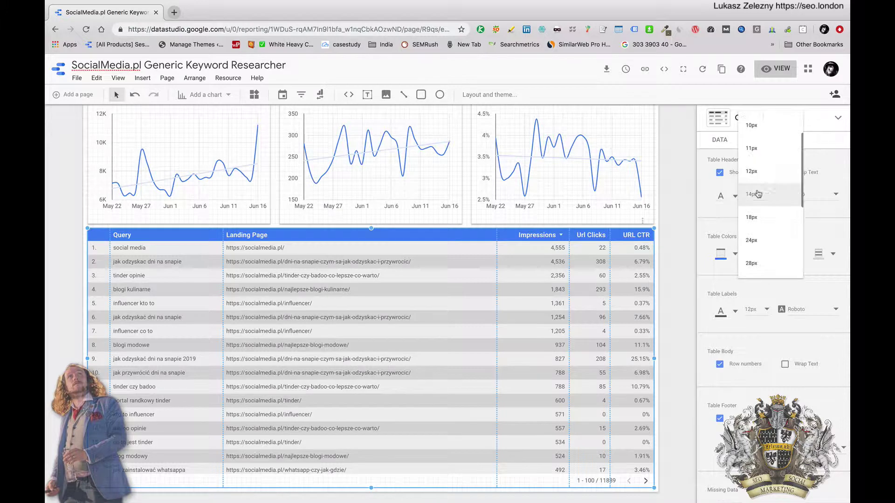
pyautogui.click(759, 157)
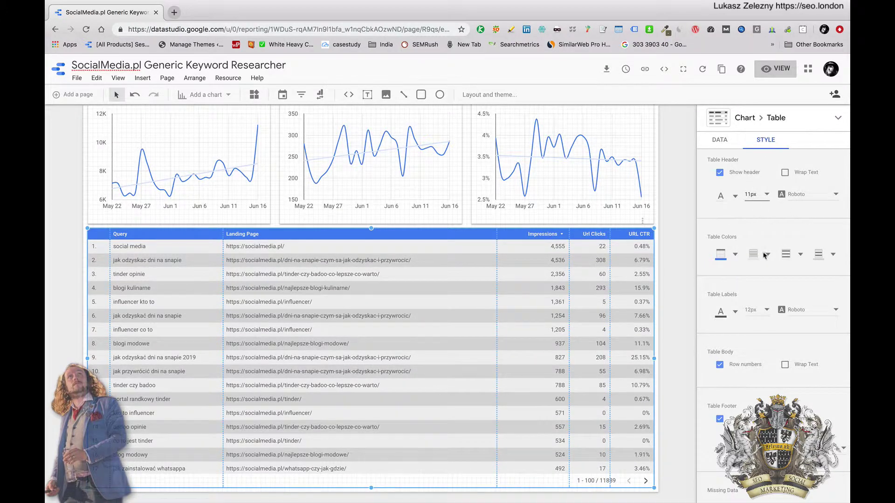
pyautogui.click(758, 313)
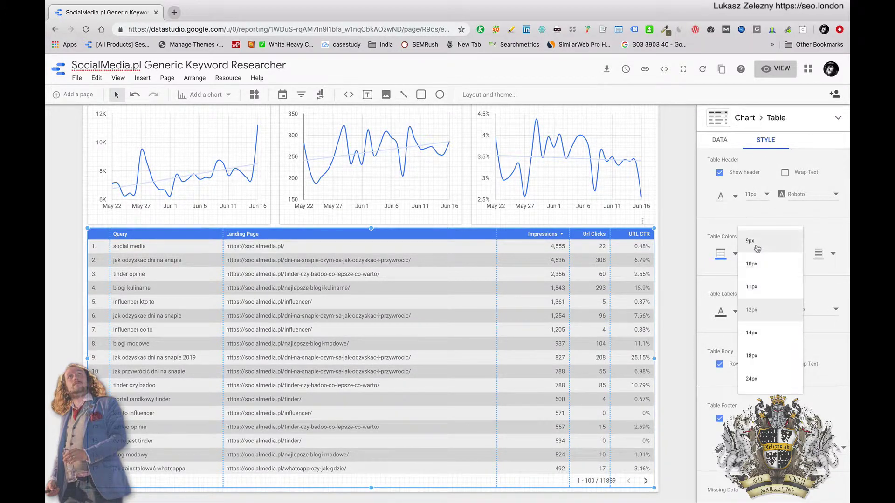
pyautogui.click(757, 248)
pyautogui.click(56, 300)
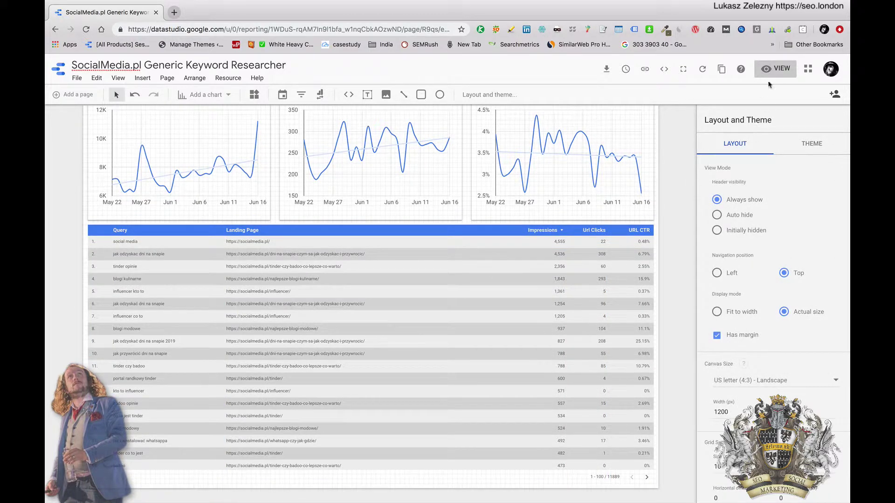
pyautogui.click(776, 69)
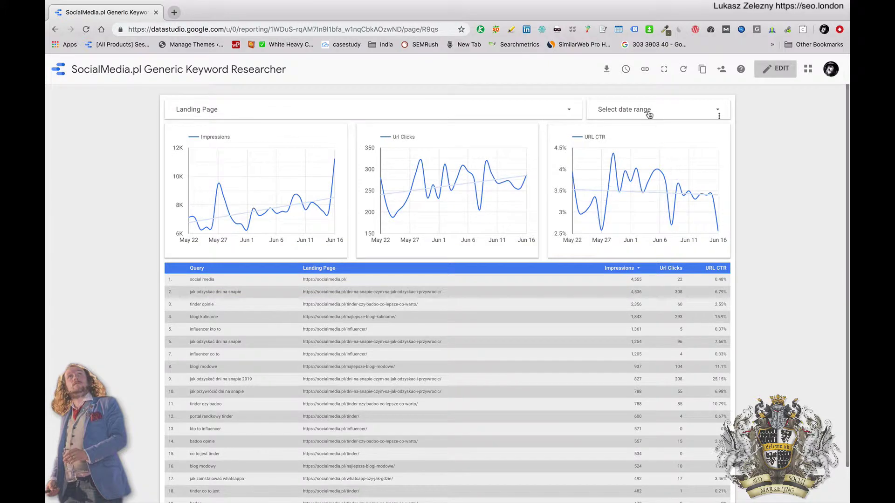
# Step: Set the date range to Mar 1 – Jun 15, 2019, then narrow it to May 1 – Jun 15, 2019
pyautogui.click(648, 112)
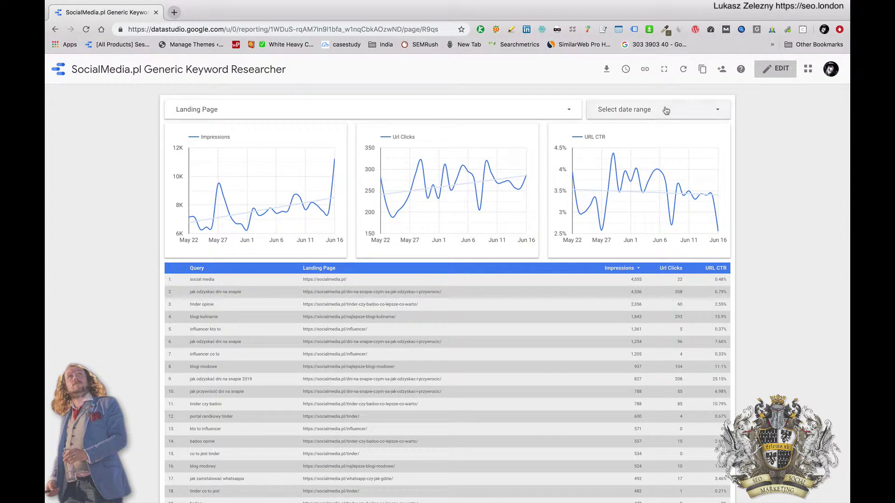
pyautogui.click(523, 153)
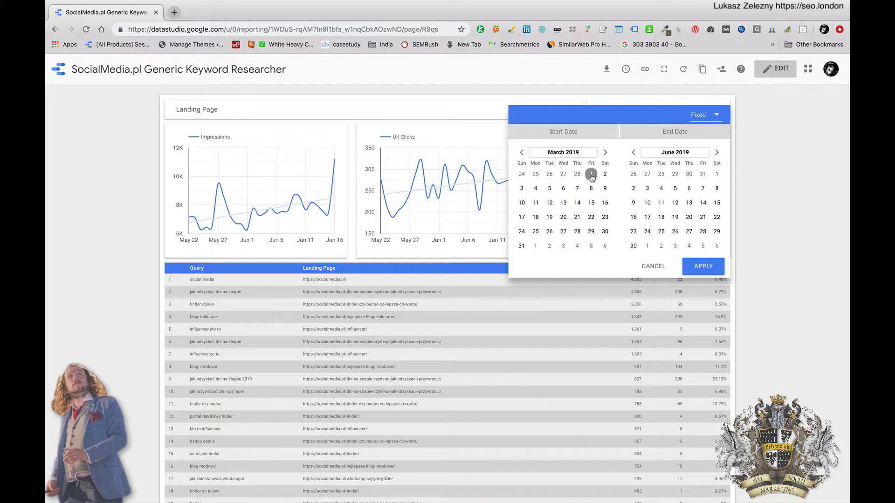
pyautogui.click(704, 267)
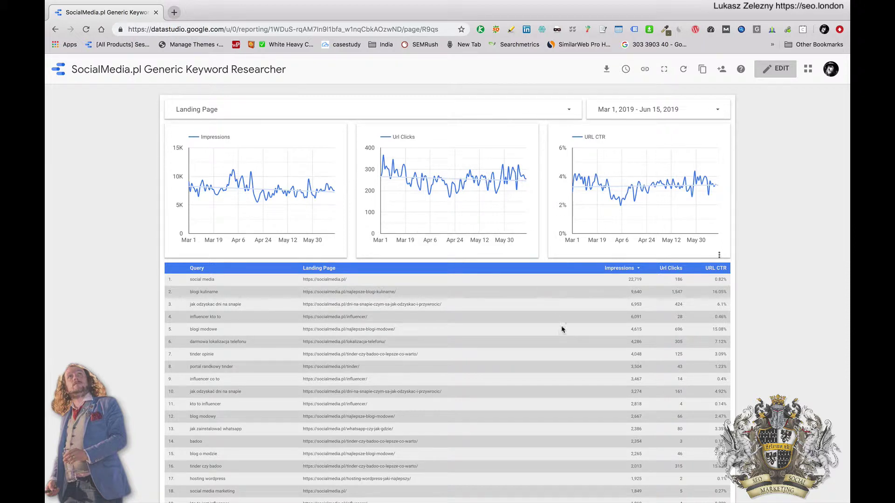
pyautogui.click(645, 117)
pyautogui.click(605, 153)
pyautogui.click(605, 153)
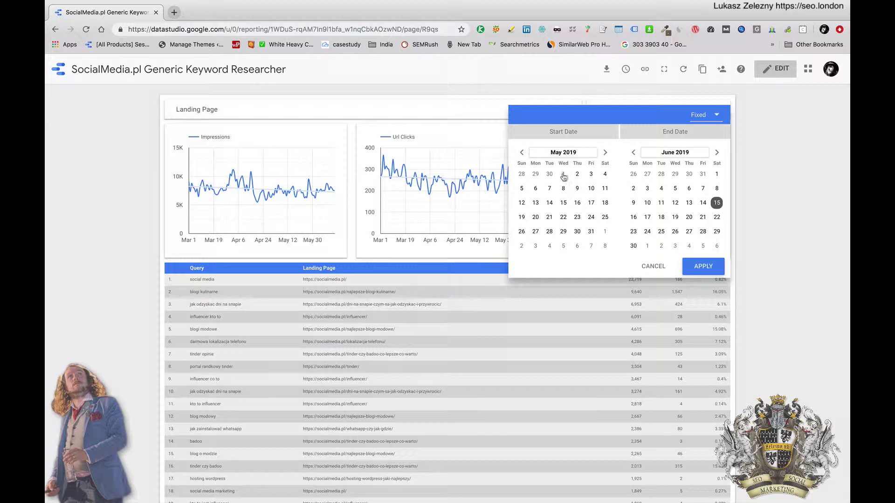
pyautogui.click(696, 270)
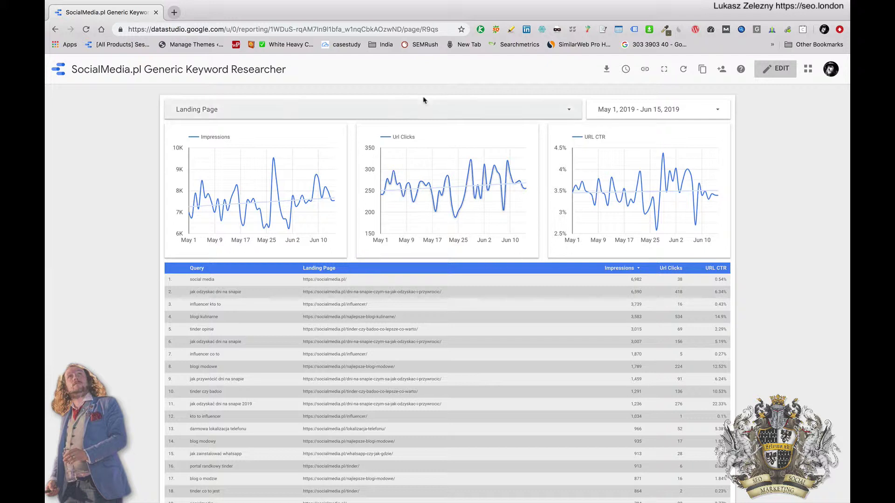
pyautogui.click(416, 111)
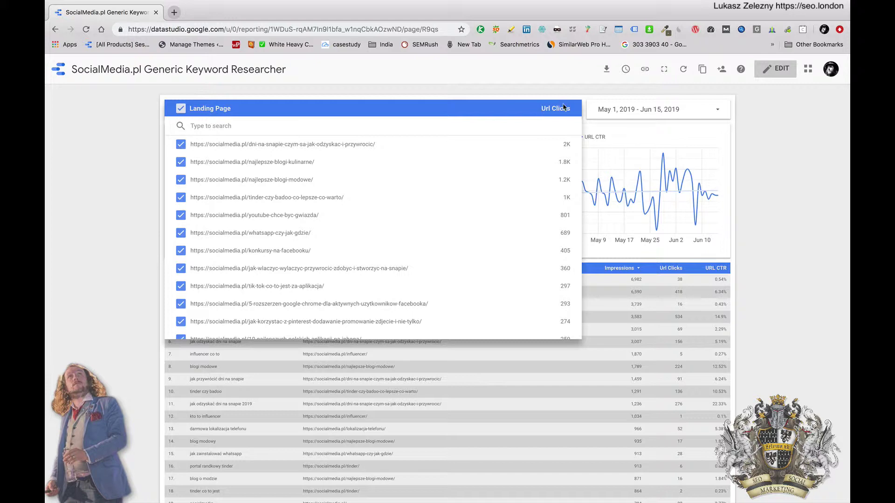
# Step: Change the Landing Page filter control's metric from Url Clicks to Impressions and check the list
pyautogui.click(759, 75)
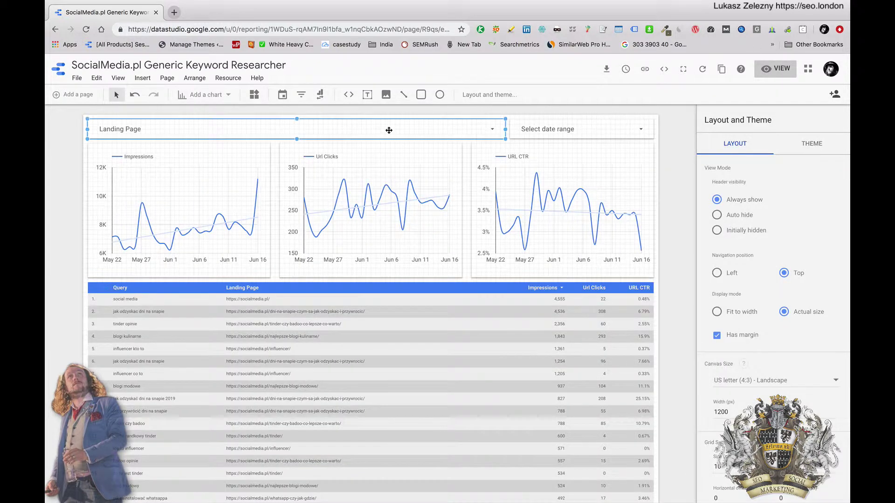
pyautogui.click(389, 130)
pyautogui.click(721, 229)
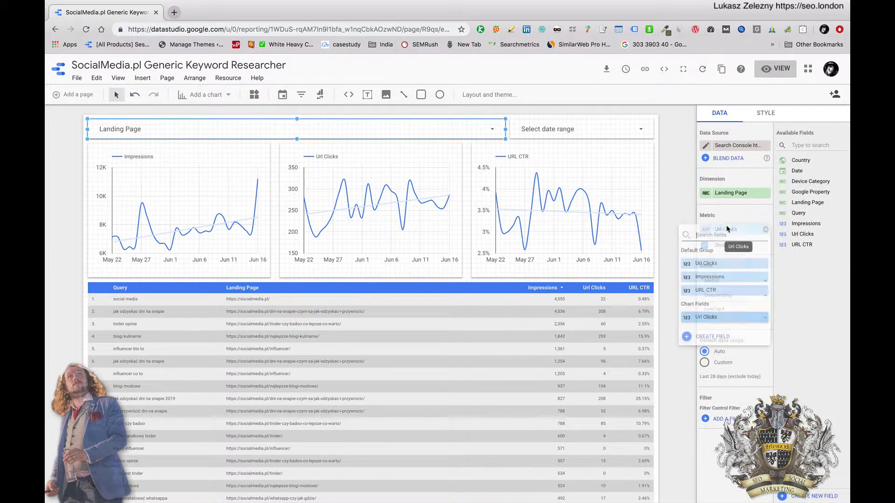
pyautogui.click(710, 277)
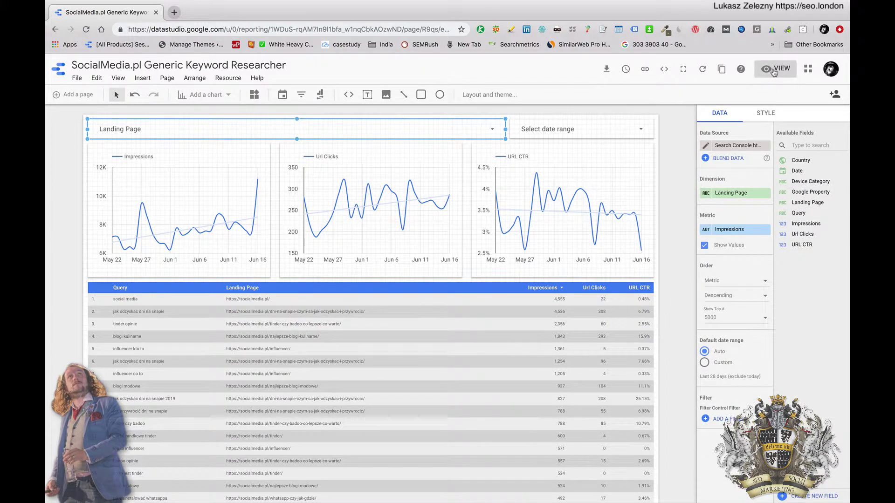
pyautogui.click(774, 70)
pyautogui.click(481, 110)
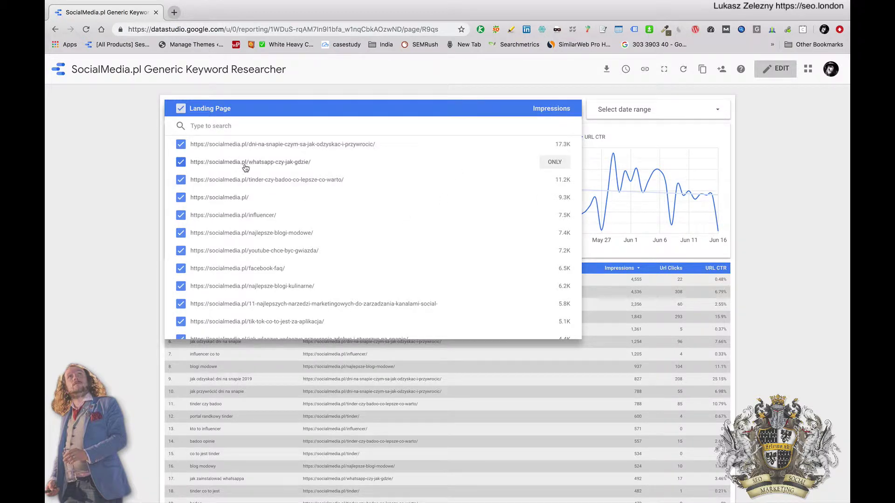
# Step: Filter the table to the whatsapp-czy-jak-gdzie landing page and inspect the table's options
pyautogui.click(559, 165)
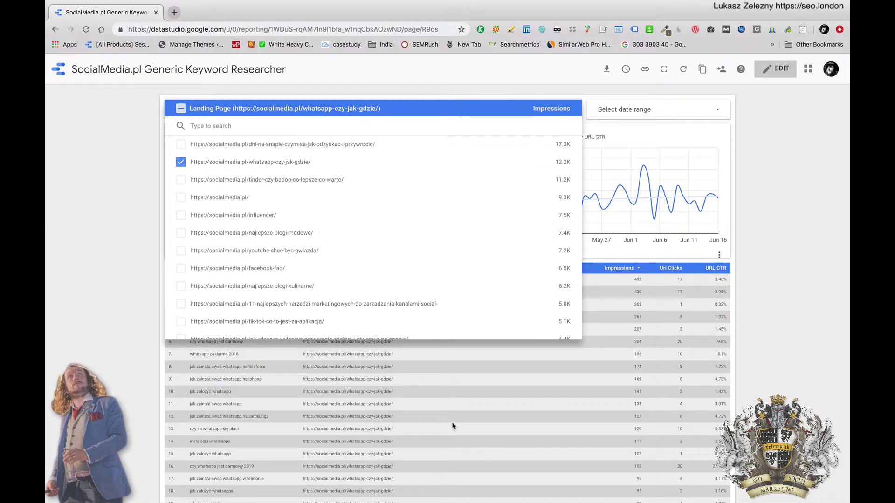
pyautogui.click(452, 425)
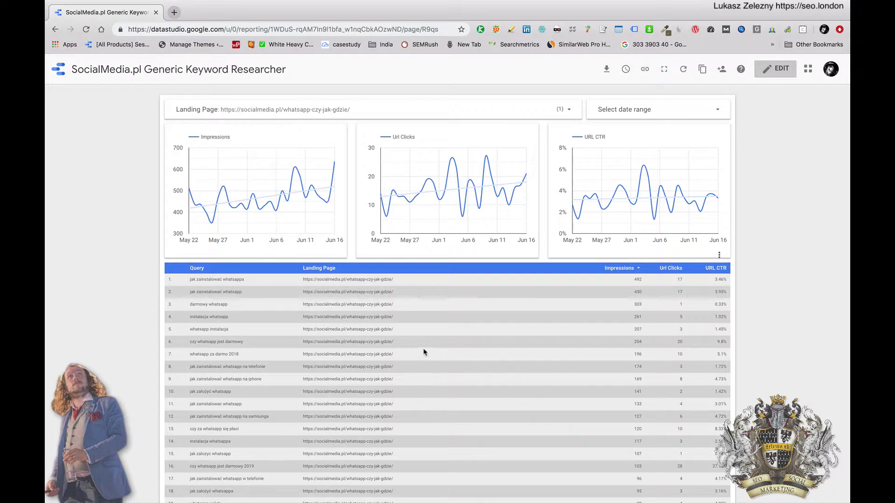
pyautogui.rightClick(471, 308)
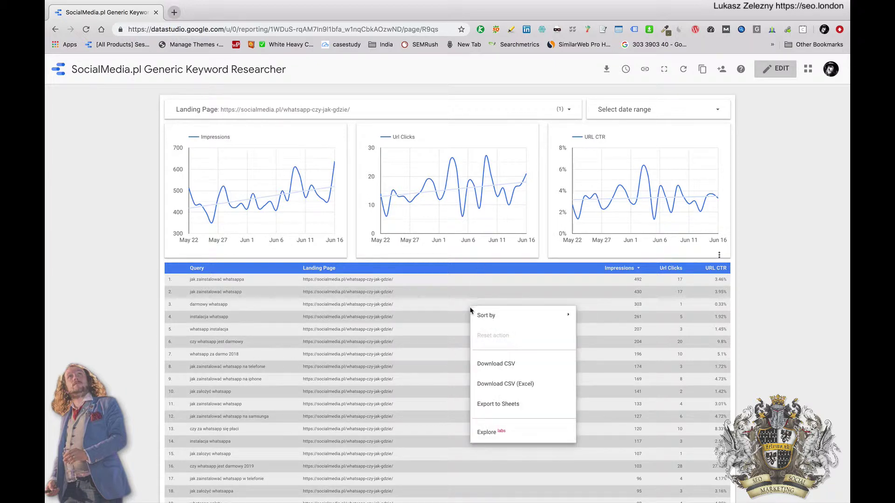
pyautogui.click(433, 334)
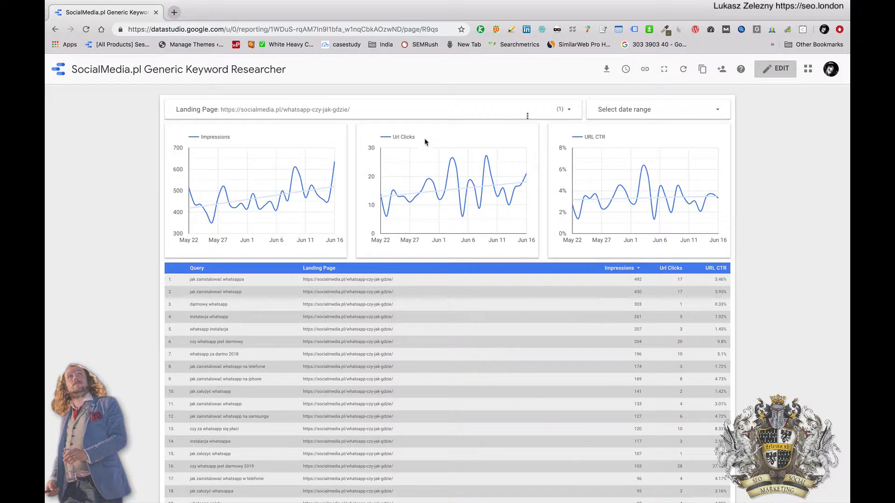
# Step: Clear the landing page filter to include all pages and download the table as CSV (Excel)
pyautogui.click(433, 109)
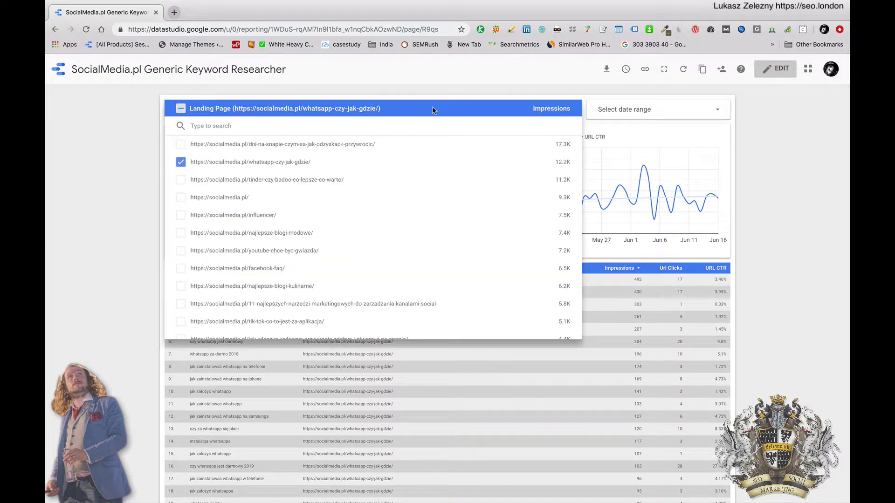
pyautogui.click(180, 162)
pyautogui.click(140, 206)
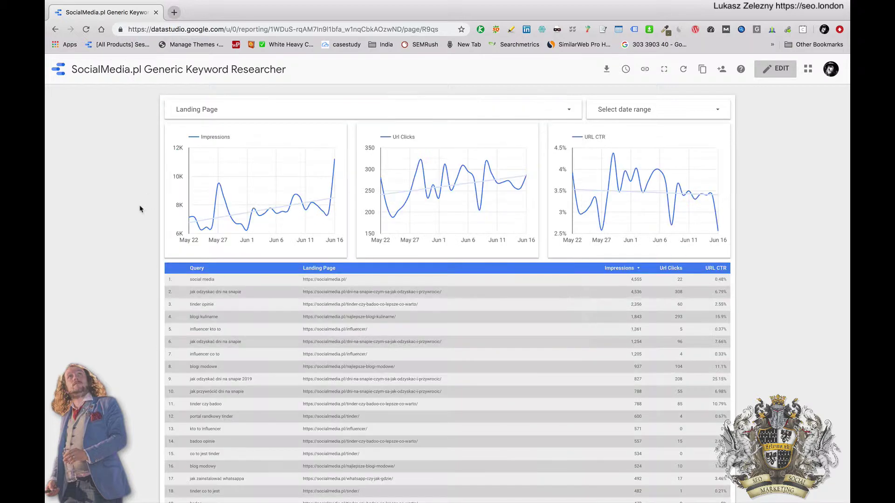
pyautogui.rightClick(522, 313)
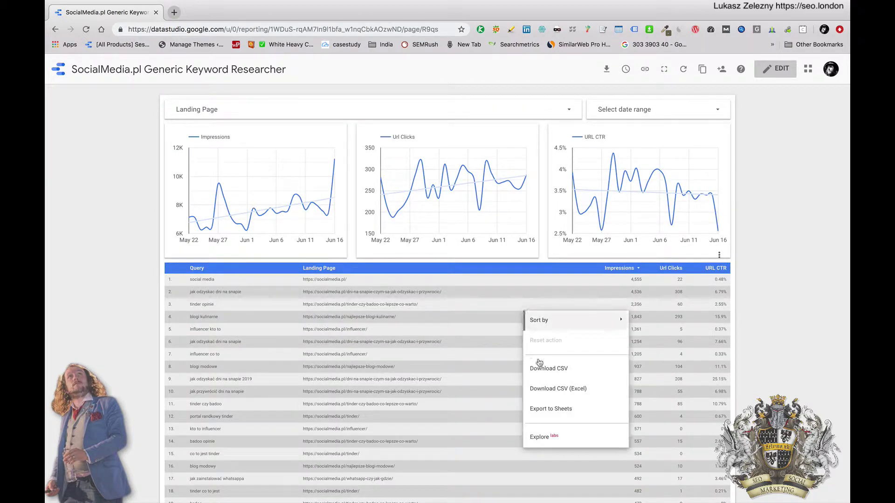
pyautogui.click(790, 333)
pyautogui.scroll(-1, 790, 334)
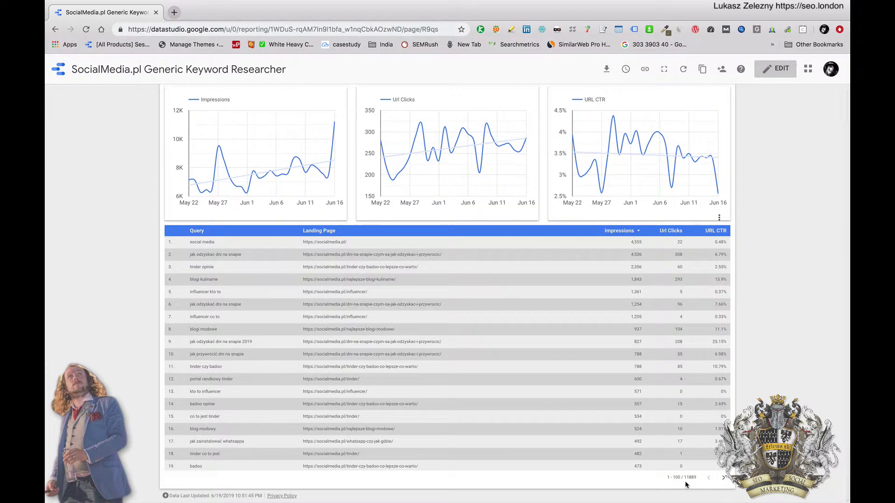
pyautogui.rightClick(560, 318)
pyautogui.click(586, 396)
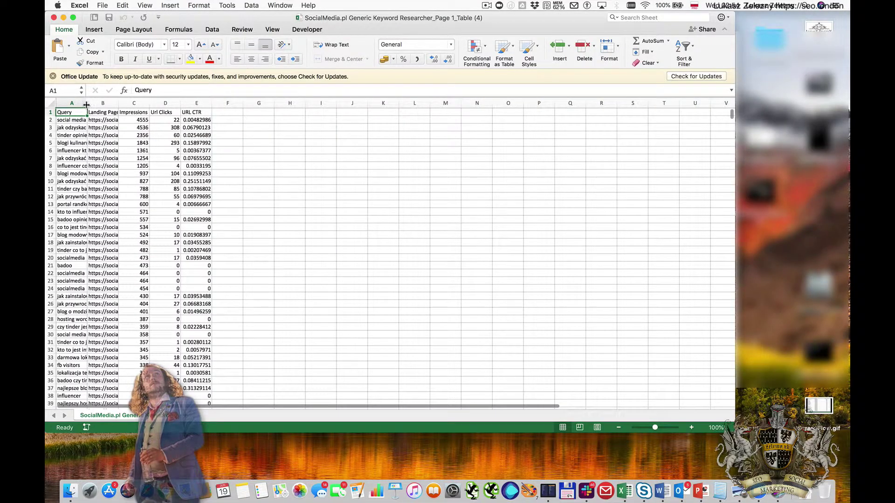
# Step: Sort the table by Landing Page A to Z, then by Url Clicks largest to smallest
pyautogui.moveTo(101, 112); pyautogui.dragTo(200, 113)
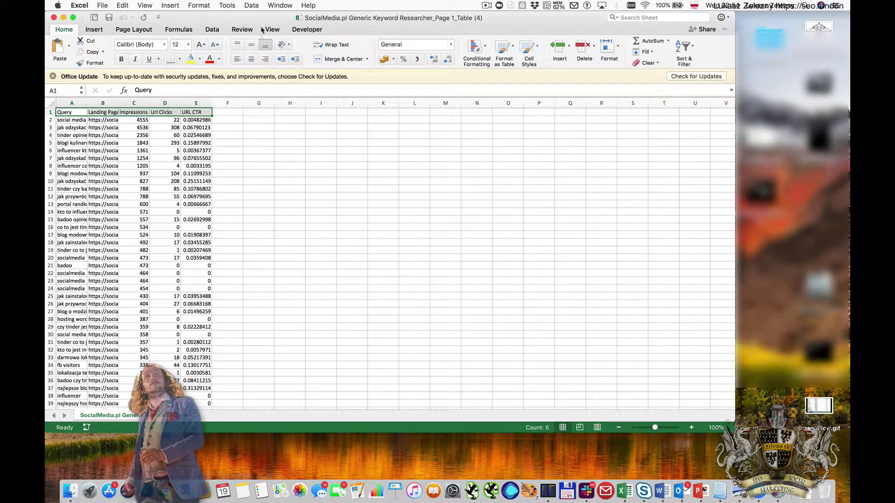
pyautogui.click(212, 30)
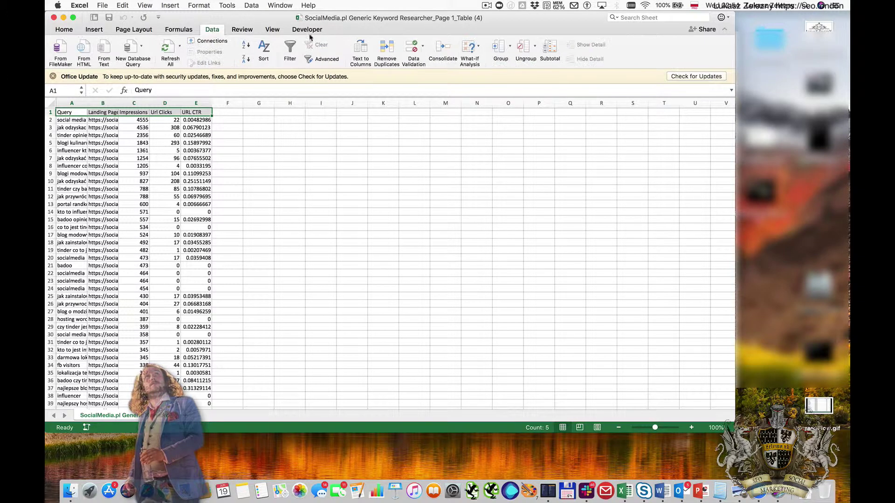
pyautogui.click(265, 48)
pyautogui.click(500, 187)
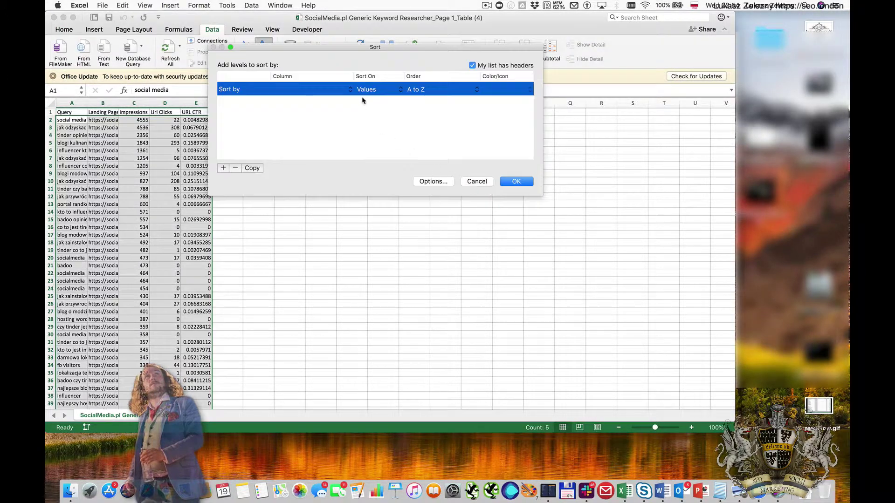
pyautogui.click(329, 89)
pyautogui.click(322, 99)
pyautogui.click(223, 168)
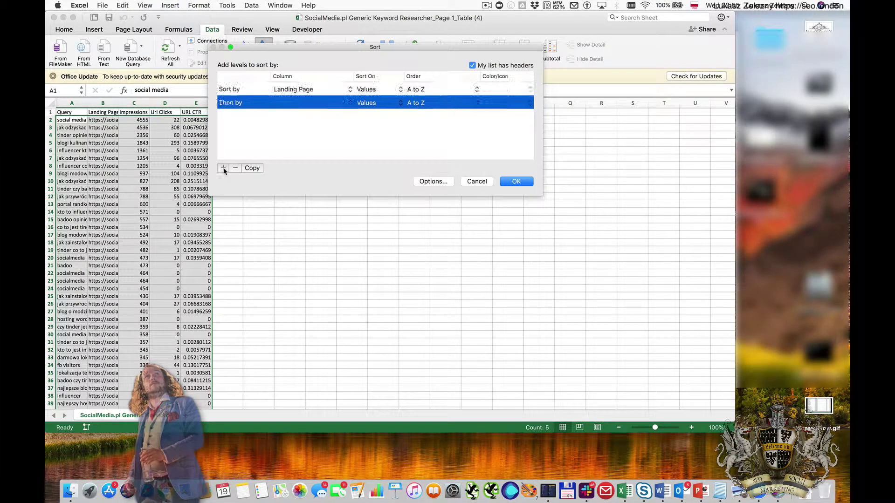
pyautogui.click(315, 103)
pyautogui.click(308, 133)
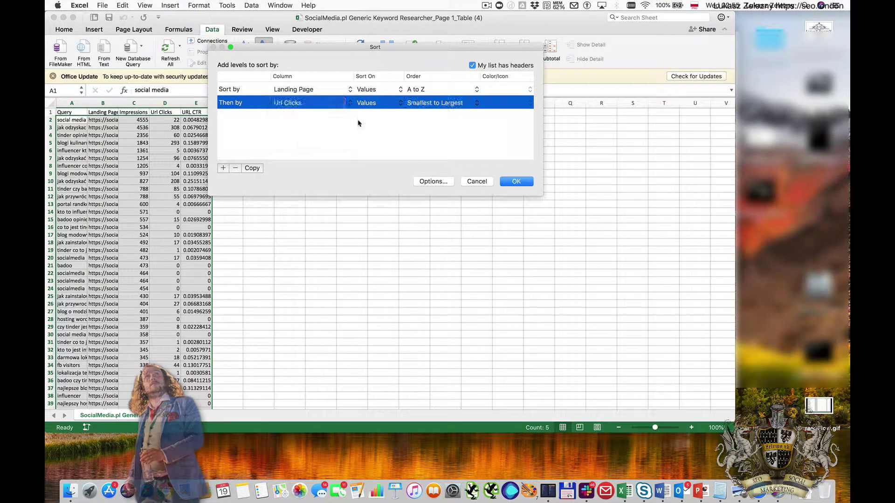
pyautogui.click(433, 102)
pyautogui.click(432, 112)
pyautogui.click(521, 185)
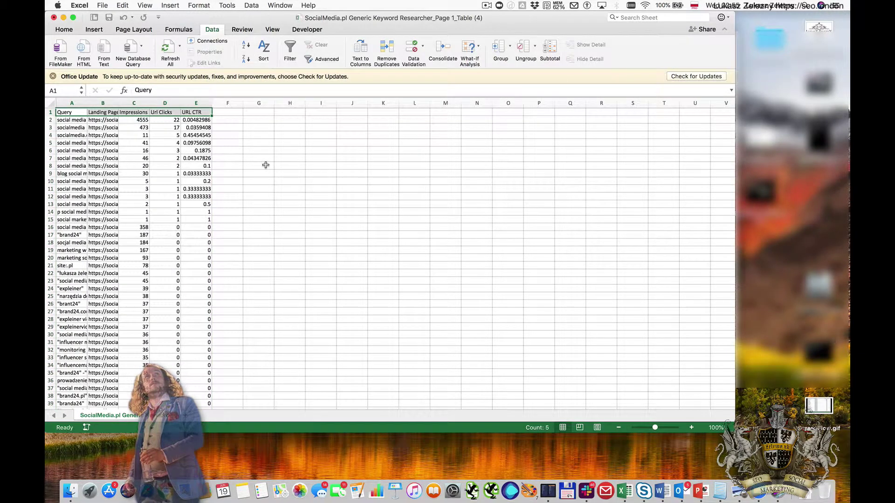
pyautogui.click(51, 100)
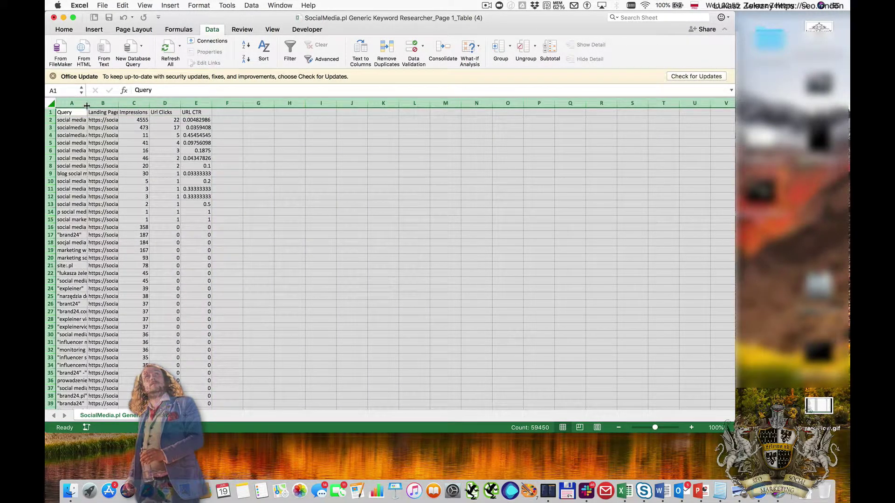
# Step: Autofit all columns, then narrow them to a uniform width and scan the rows
pyautogui.doubleClick(87, 103)
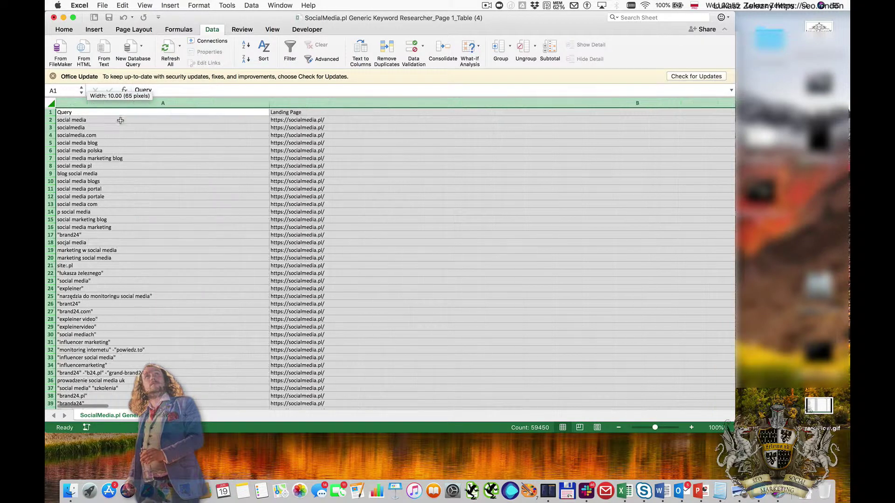
pyautogui.hscroll(10, 373, 148)
pyautogui.hscroll(3, 374, 149)
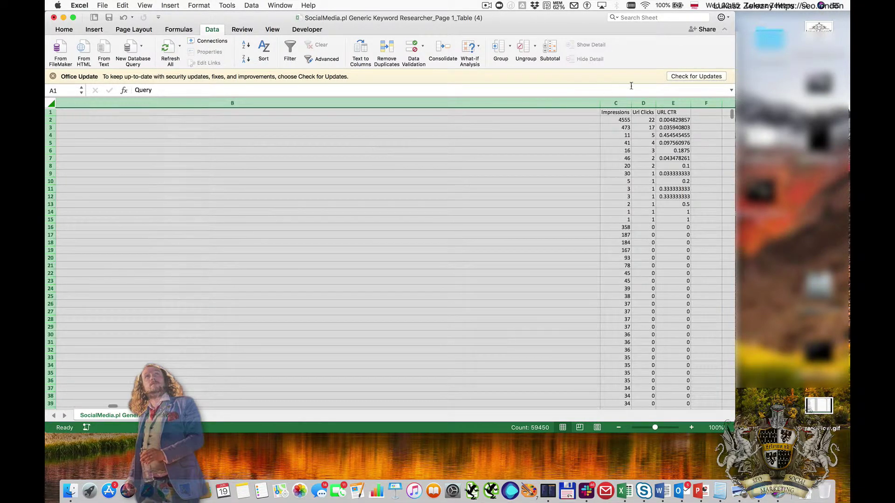
pyautogui.moveTo(600, 103); pyautogui.dragTo(276, 104)
pyautogui.hscroll(-10, 102, 146)
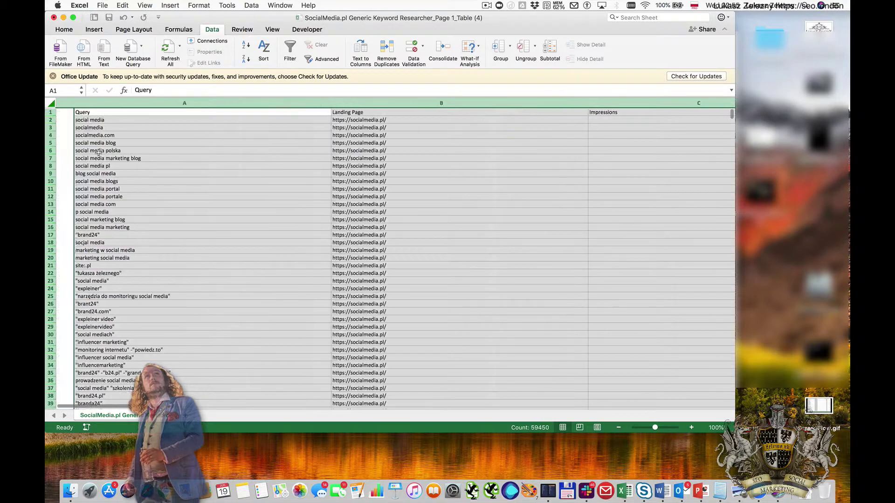
pyautogui.moveTo(127, 103); pyautogui.dragTo(126, 112)
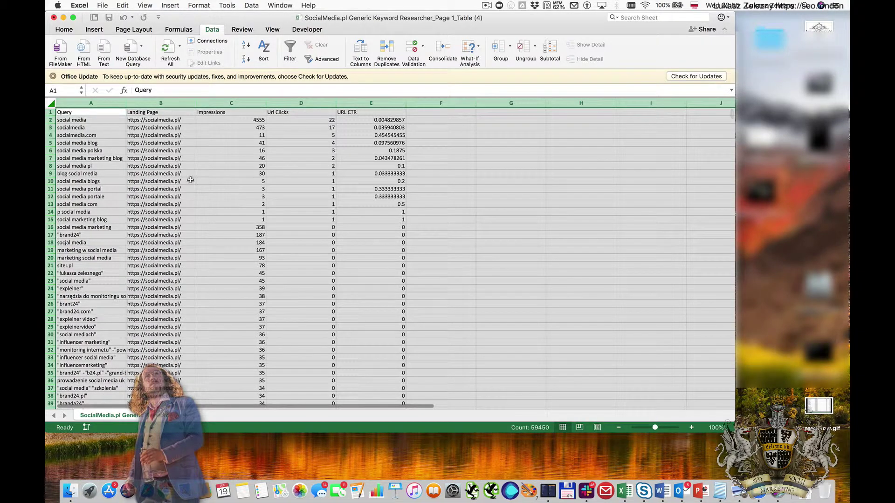
pyautogui.scroll(-5, 184, 207)
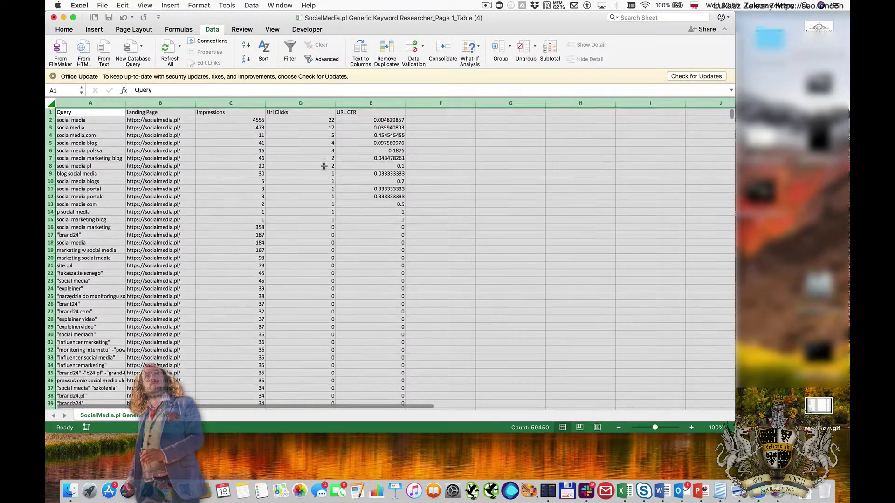
pyautogui.scroll(-20, 284, 265)
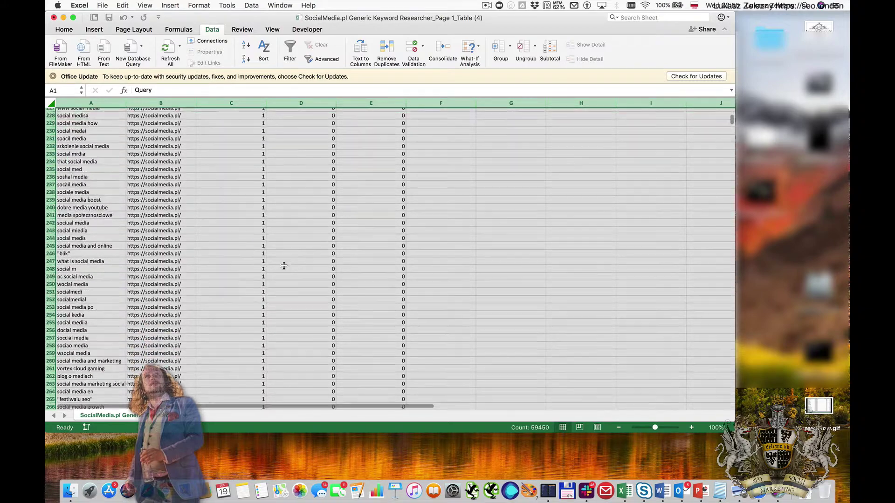
pyautogui.scroll(10, 284, 265)
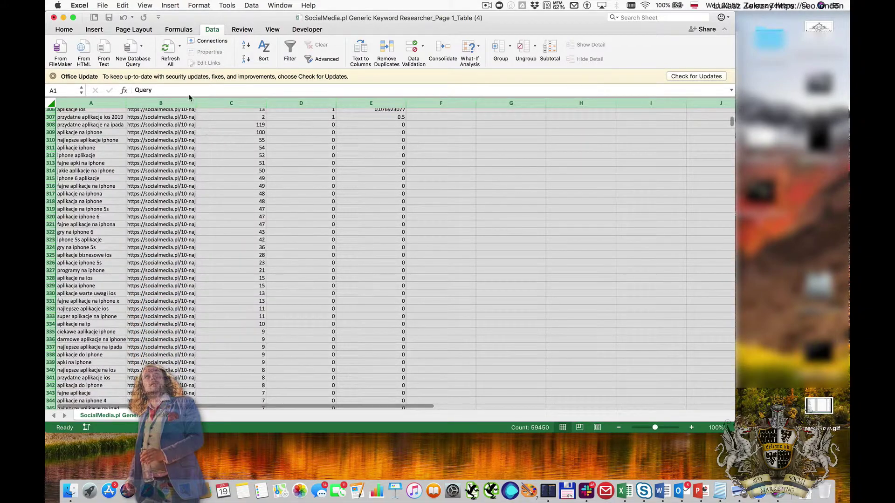
# Step: Autofit the columns again so full landing page URLs show, and review the rows
pyautogui.doubleClick(194, 99)
pyautogui.scroll(-20, 309, 205)
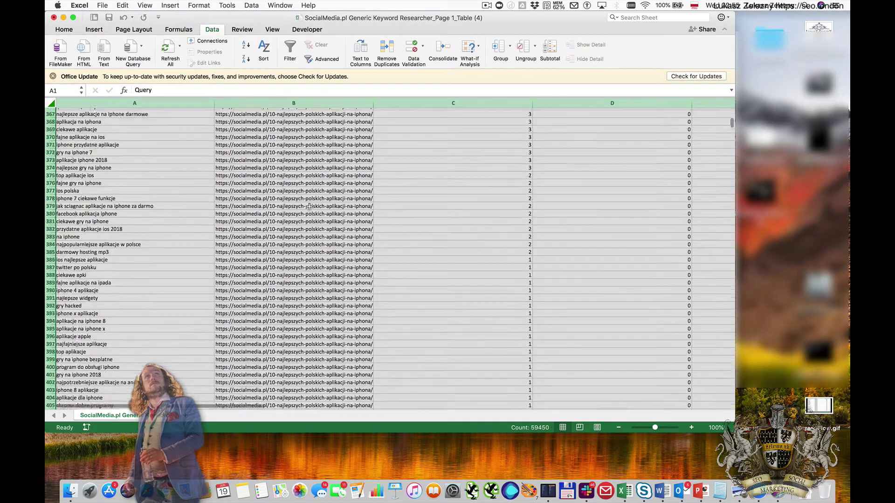
pyautogui.scroll(-20, 309, 205)
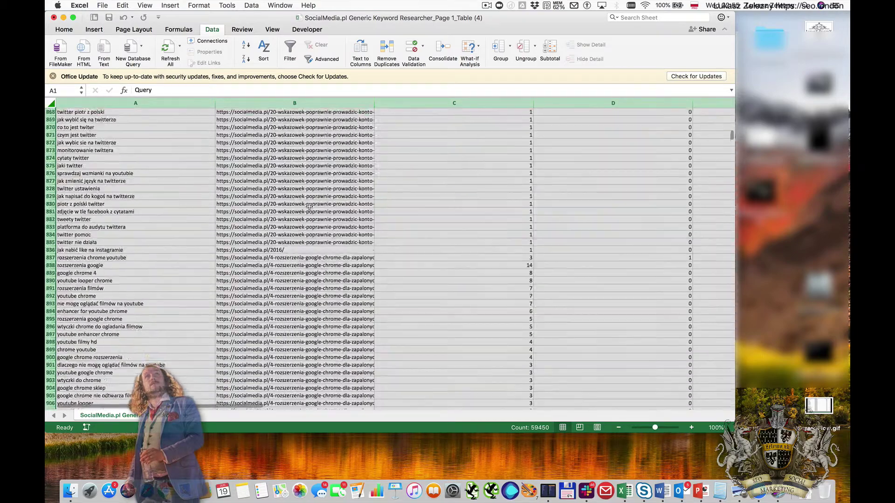
pyautogui.scroll(-20, 309, 207)
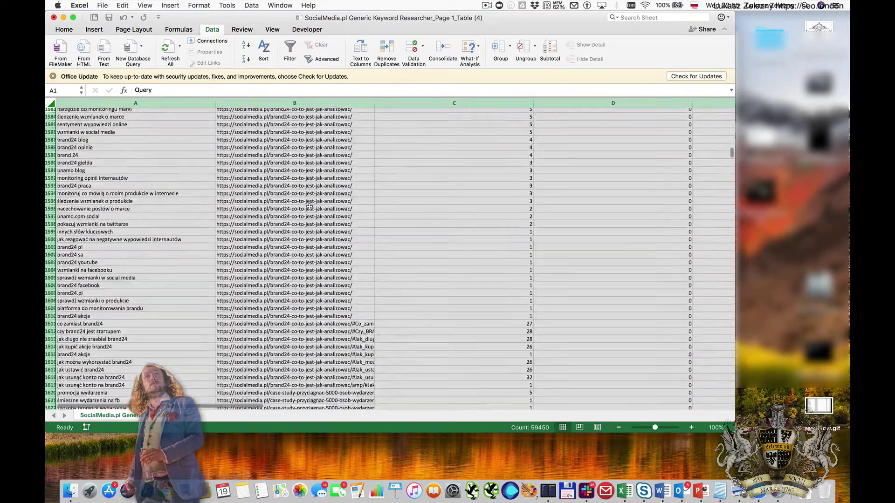
pyautogui.scroll(20, 309, 213)
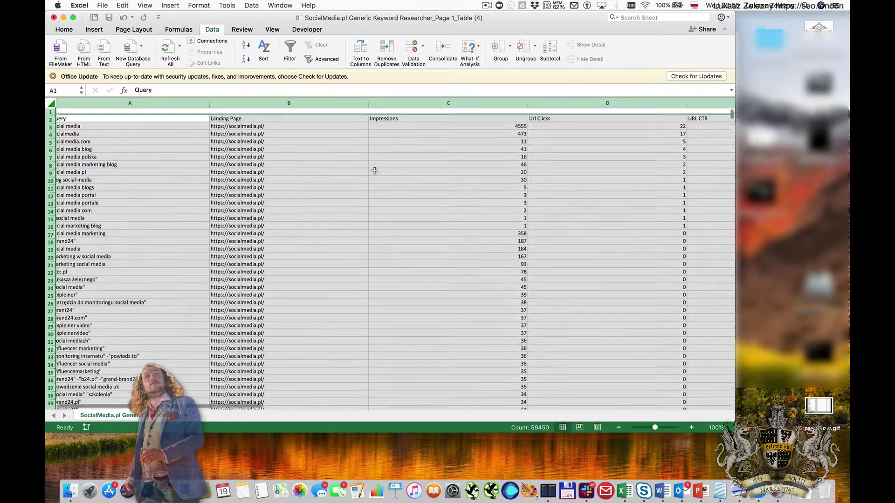
pyautogui.click(397, 113)
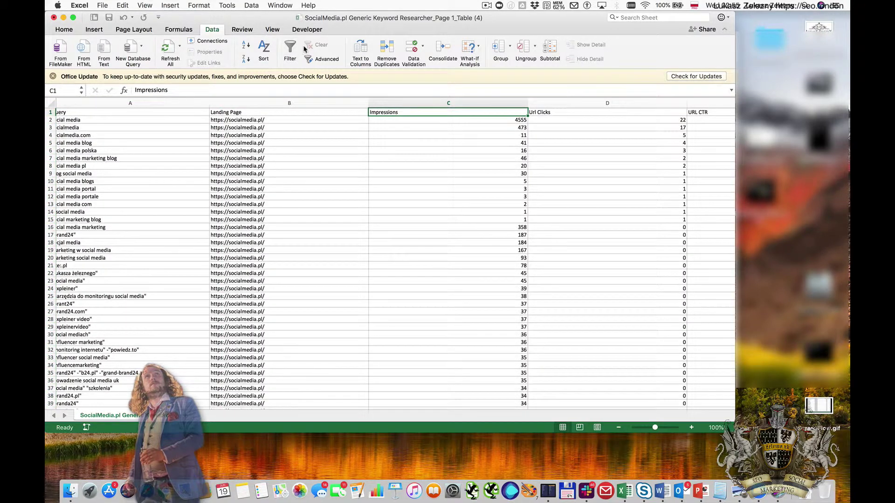
# Step: Change the second sort level to Impressions, ordered largest to smallest
pyautogui.click(263, 49)
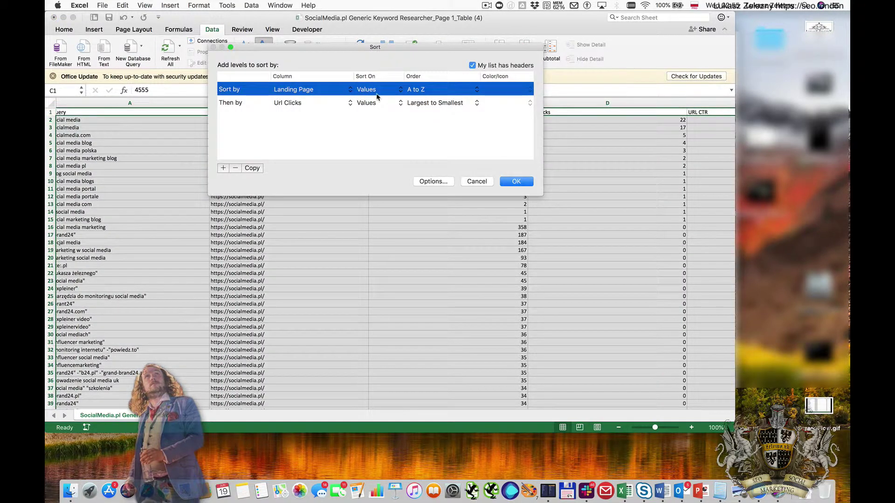
pyautogui.click(296, 103)
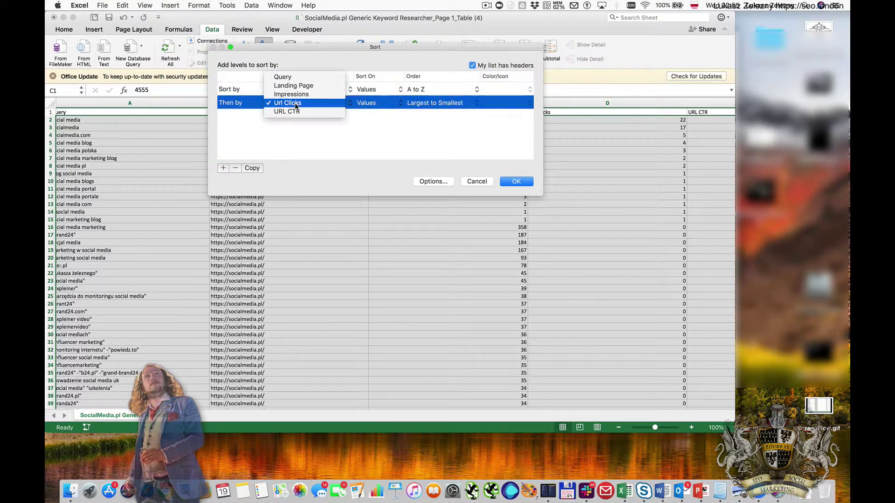
pyautogui.click(293, 94)
pyautogui.click(510, 182)
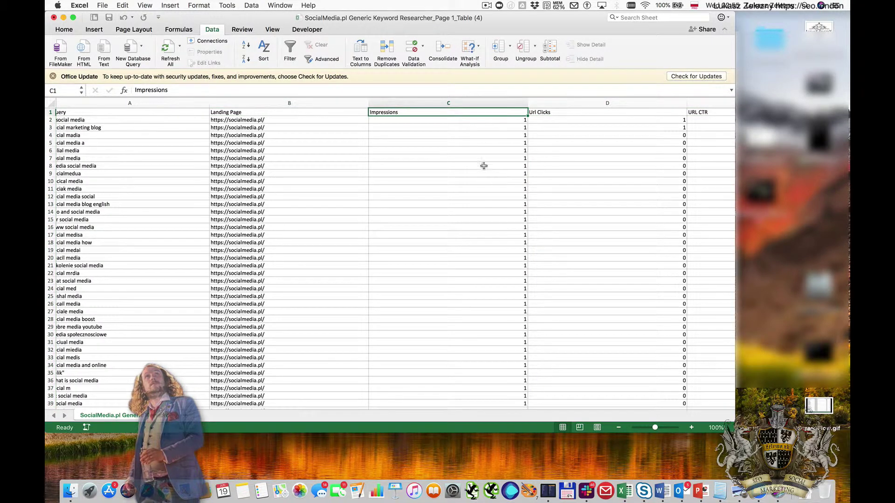
pyautogui.click(263, 50)
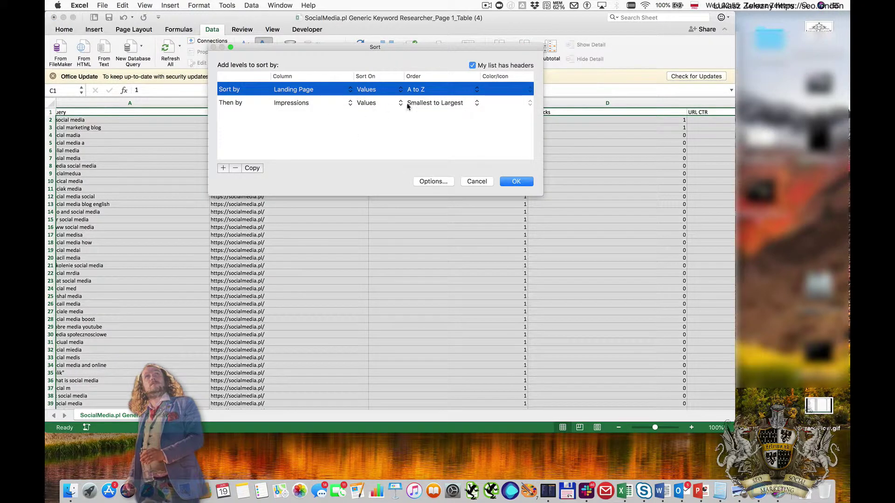
pyautogui.click(422, 103)
pyautogui.click(422, 112)
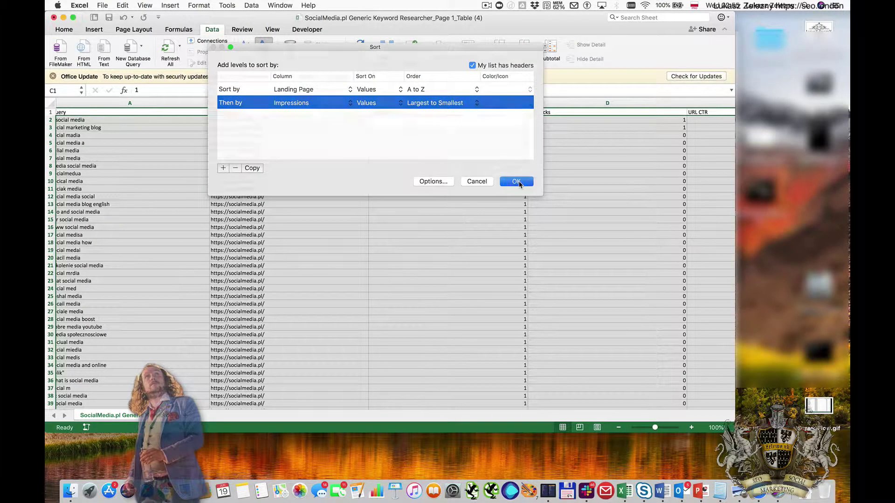
pyautogui.click(517, 182)
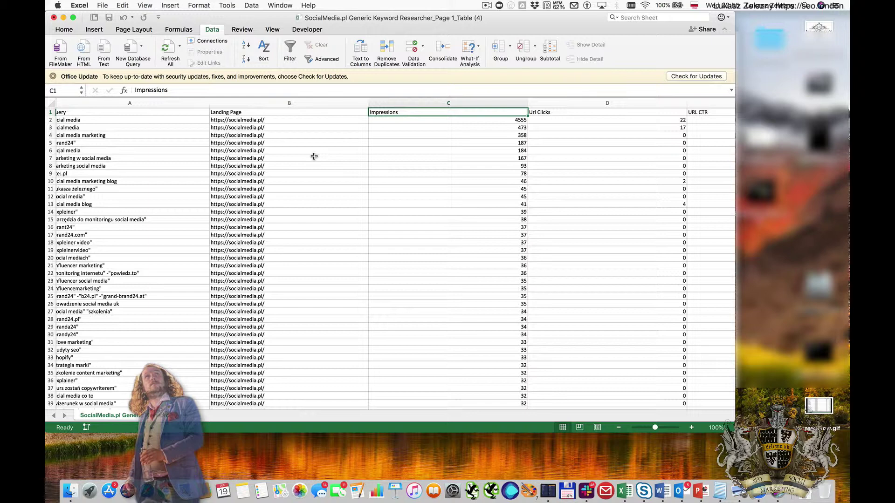
# Step: Narrow the Landing Page, Impressions and URL CTR columns
pyautogui.hscroll(-1, 314, 156)
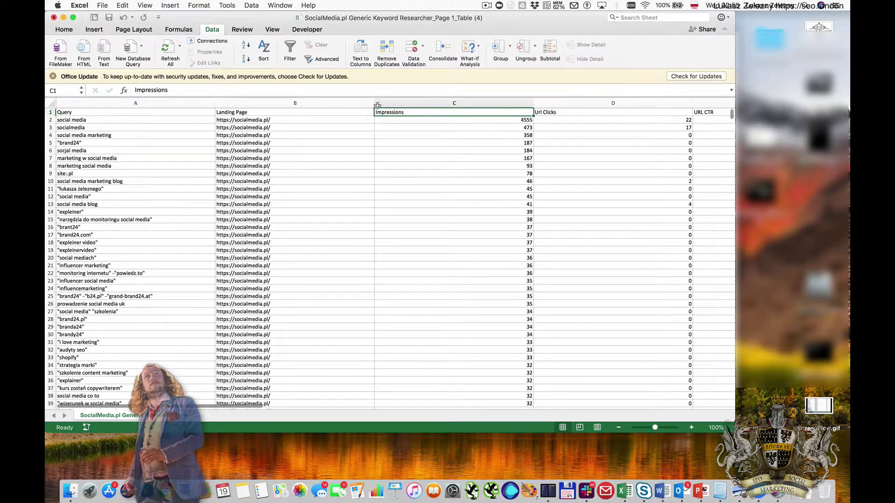
pyautogui.moveTo(373, 103); pyautogui.dragTo(292, 102)
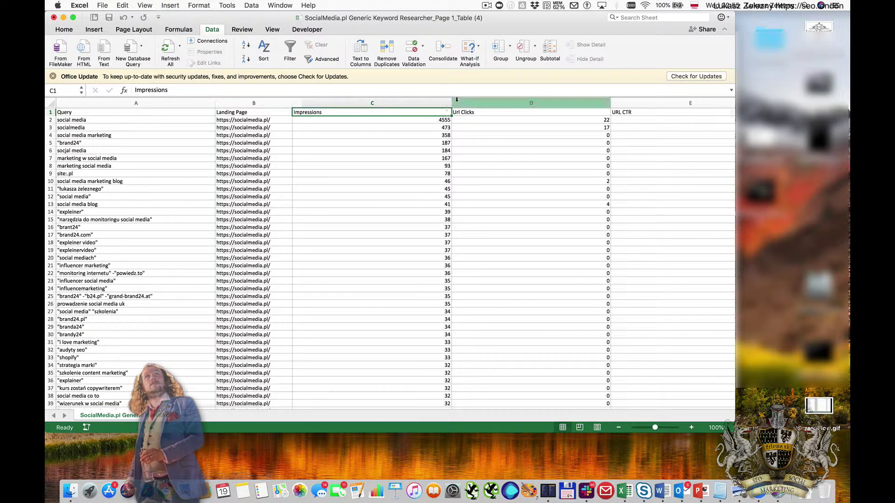
pyautogui.moveTo(452, 101); pyautogui.dragTo(352, 102)
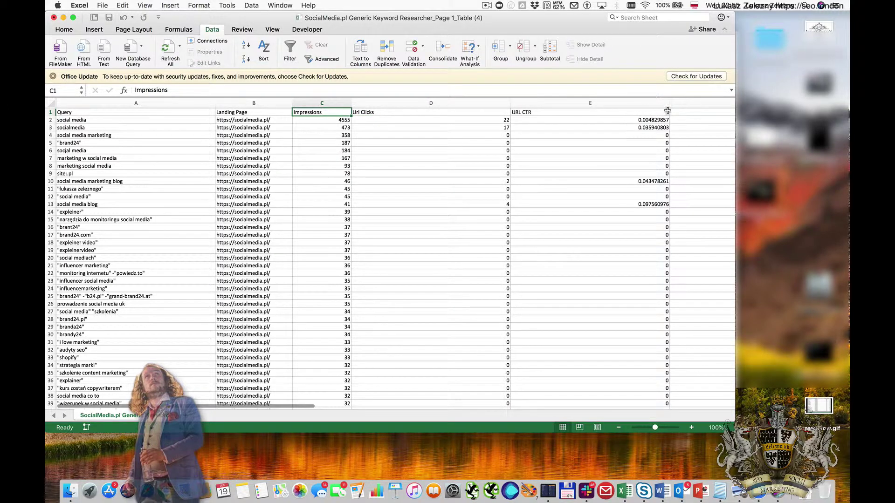
pyautogui.moveTo(670, 103); pyautogui.dragTo(542, 103)
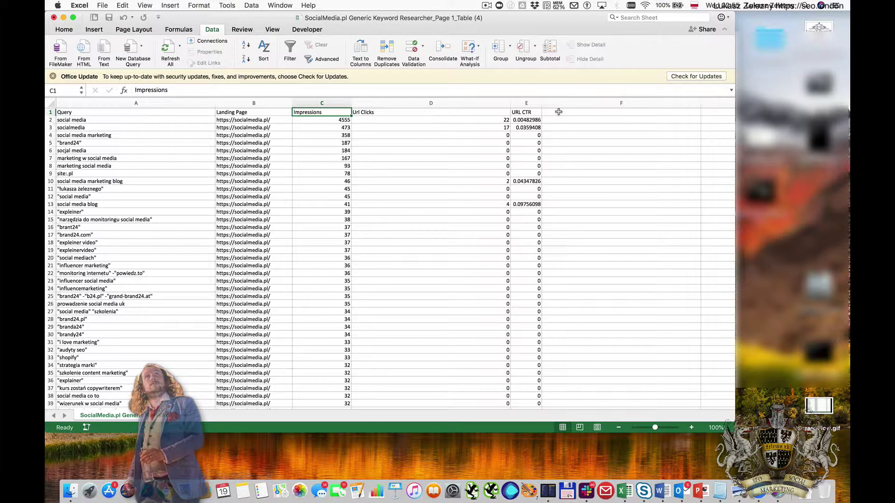
# Step: Select the entire query table from the Query header to the last data row
pyautogui.click(142, 112)
pyautogui.press('shift+super+Right')
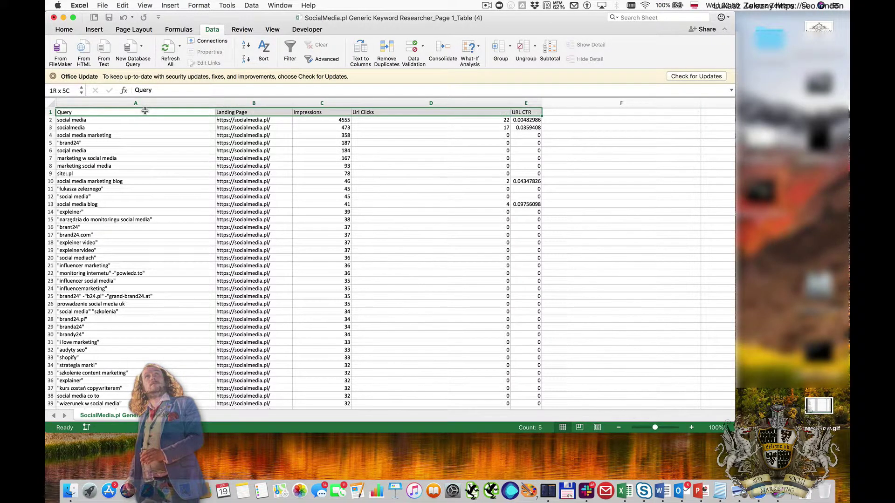
pyautogui.press('shift+super+Down')
pyautogui.click(94, 30)
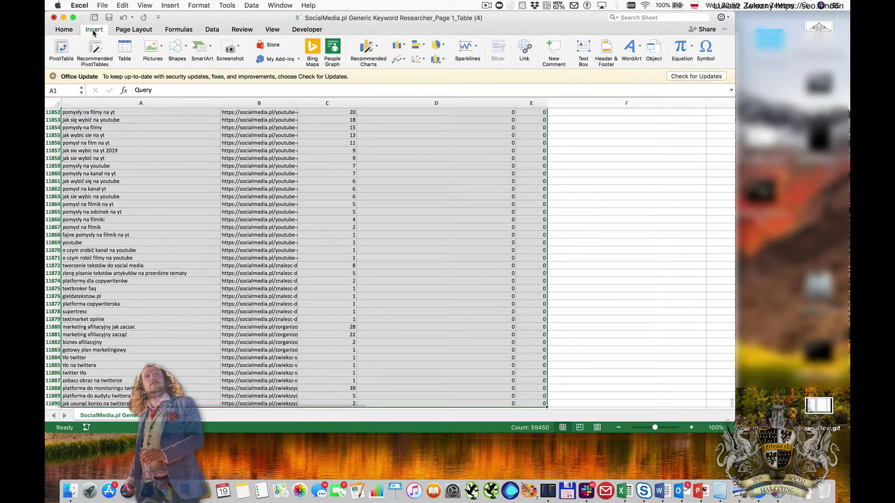
# Step: Create a pivot on a new sheet with Landing Page and Query rows and Count of Query
pyautogui.click(61, 51)
pyautogui.click(538, 241)
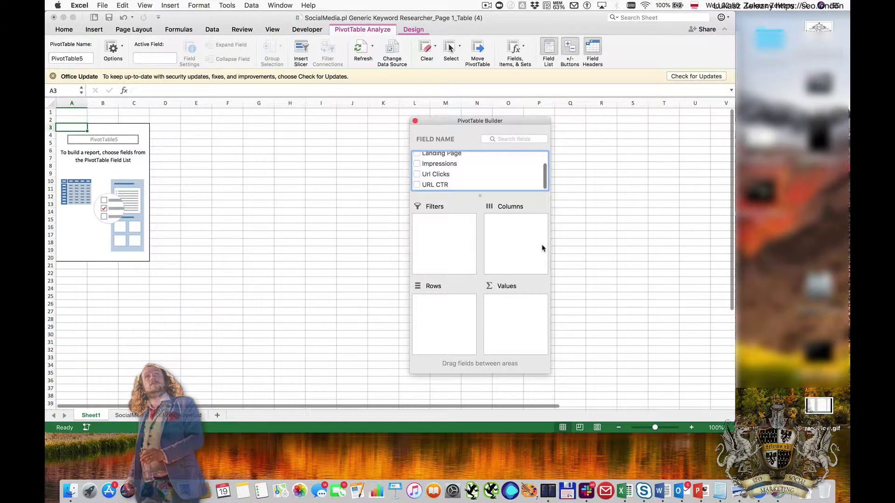
pyautogui.scroll(-1, 441, 170)
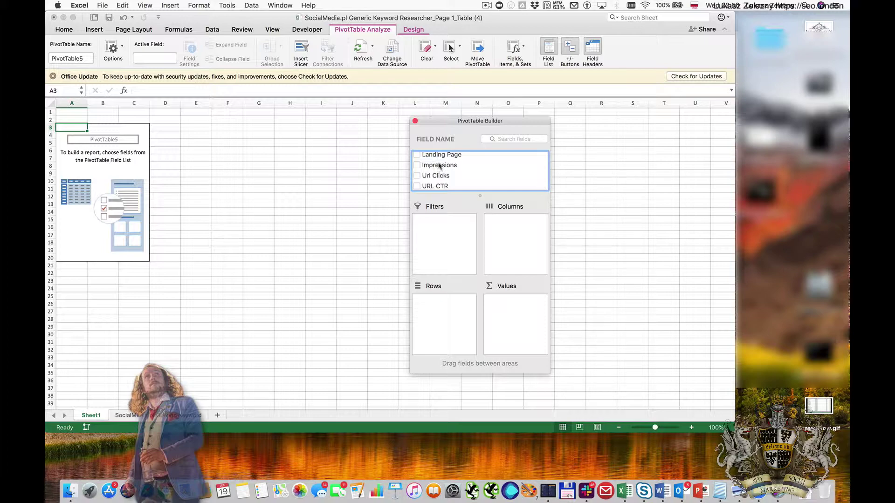
pyautogui.moveTo(438, 159); pyautogui.dragTo(437, 312)
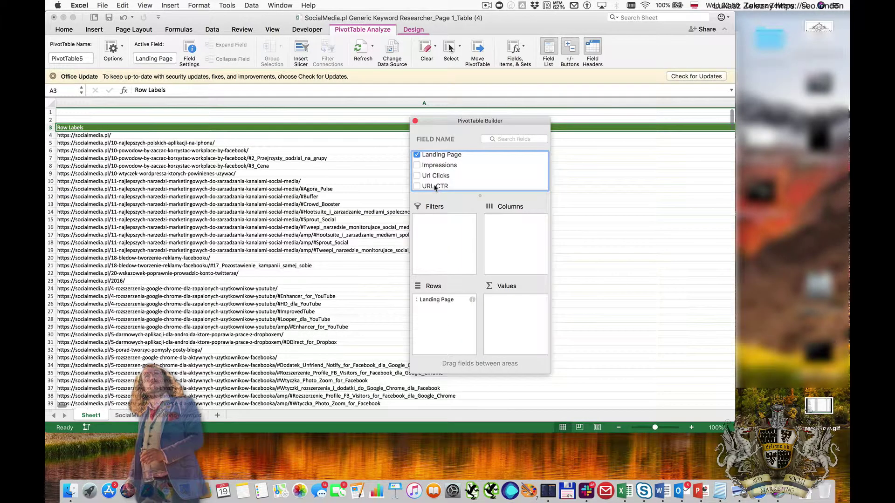
pyautogui.scroll(1, 435, 186)
pyautogui.moveTo(434, 158); pyautogui.dragTo(516, 324)
pyautogui.moveTo(438, 162); pyautogui.dragTo(438, 311)
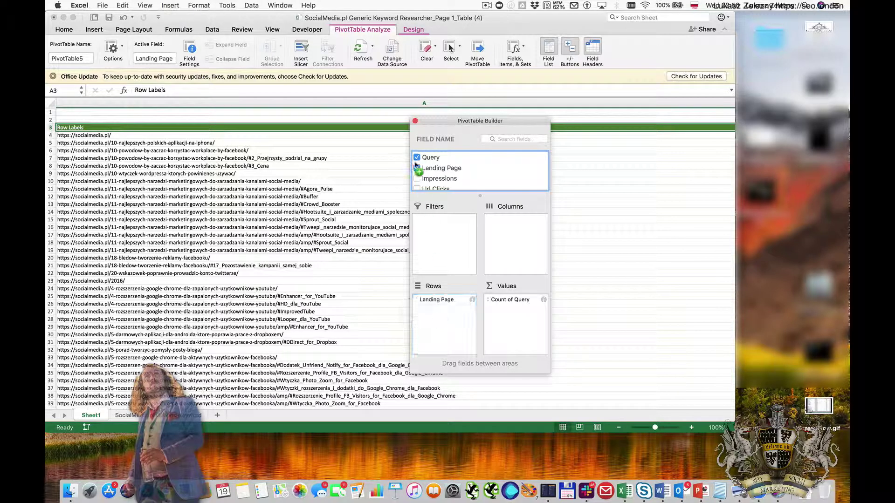
# Step: Collapse the queries under each landing page in the pivot
pyautogui.click(415, 121)
pyautogui.click(340, 174)
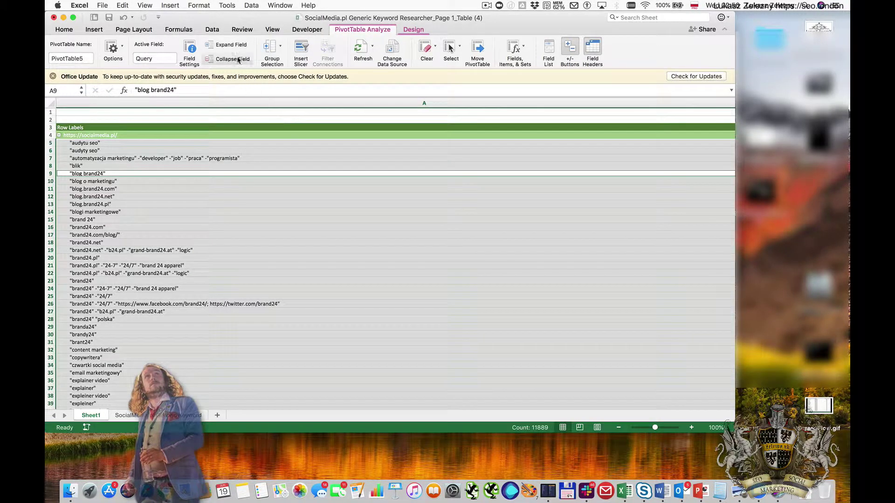
pyautogui.click(228, 59)
pyautogui.hscroll(15, 576, 152)
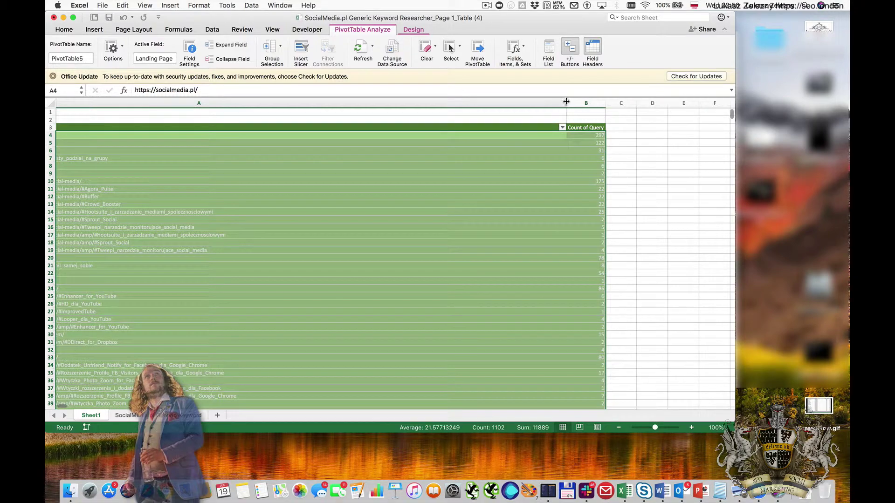
pyautogui.hscroll(-15, 170, 134)
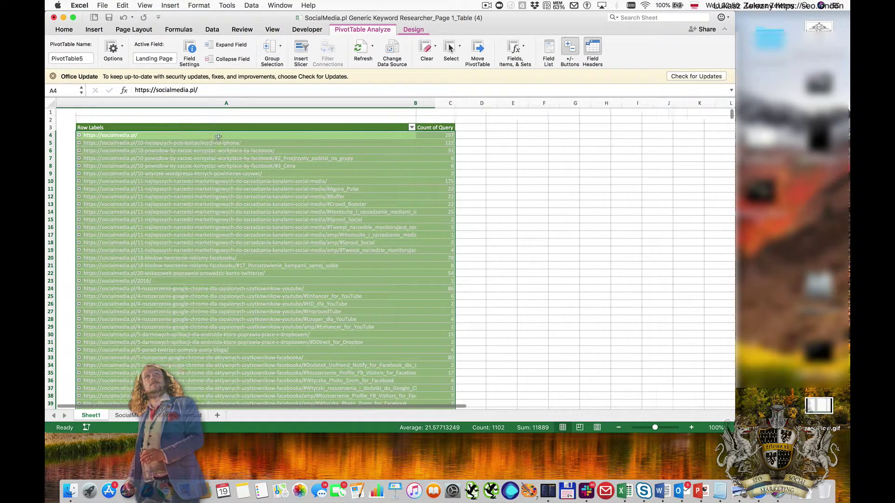
# Step: Try sorting the Count of Query column from largest to smallest
pyautogui.rightClick(420, 135)
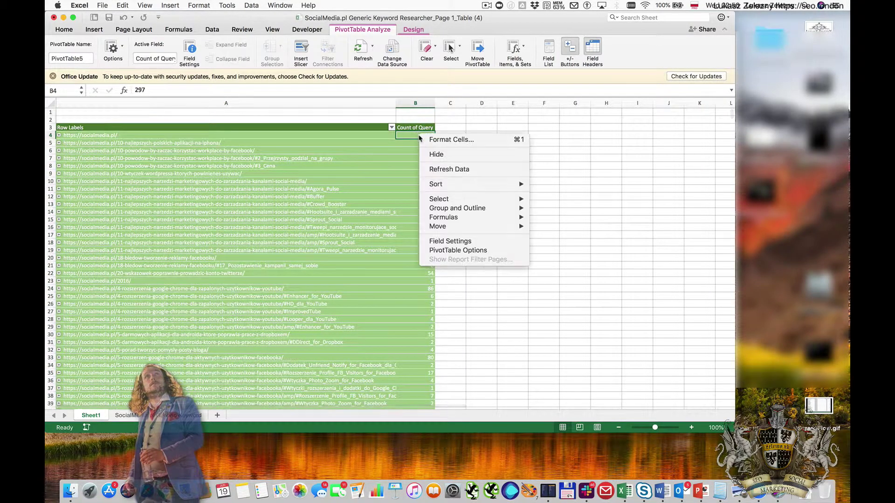
pyautogui.moveTo(490, 184)
pyautogui.click(564, 195)
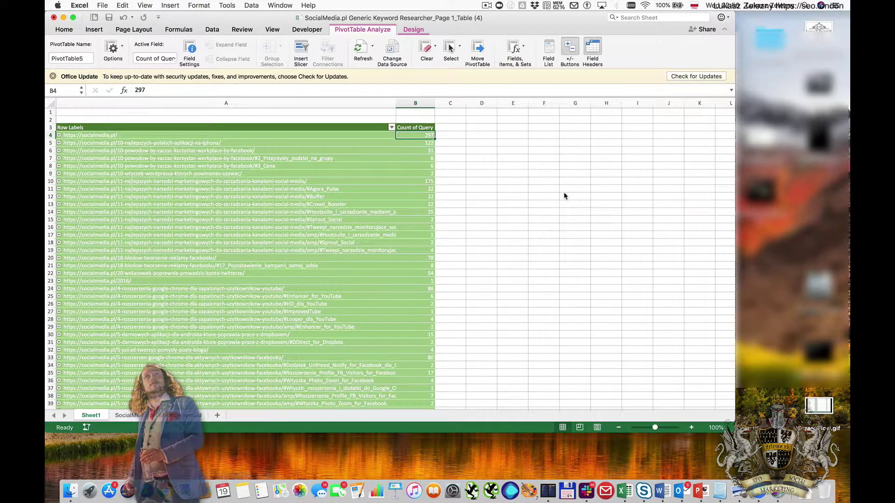
pyautogui.click(457, 150)
pyautogui.click(506, 170)
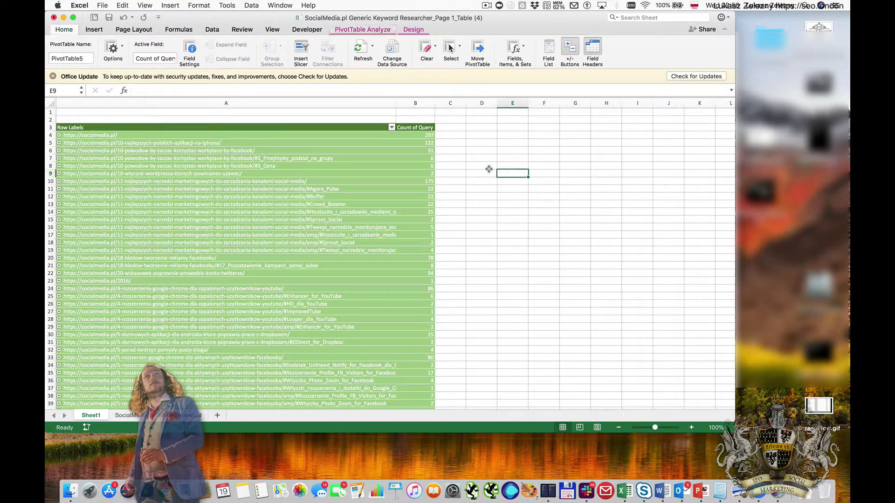
pyautogui.click(421, 133)
# Step: Sort landing pages by Count of Query, largest first, and narrow column A
pyautogui.rightClick(402, 136)
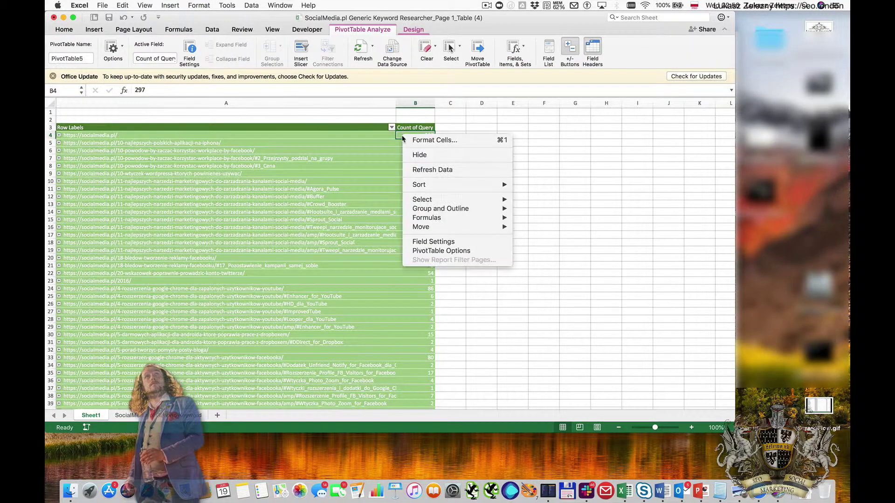
pyautogui.moveTo(441, 185)
pyautogui.click(526, 194)
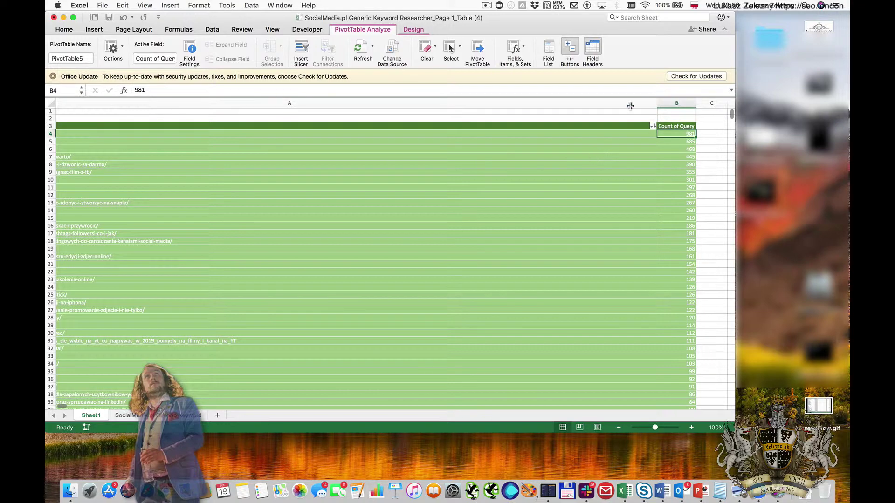
pyautogui.moveTo(658, 103); pyautogui.dragTo(307, 103)
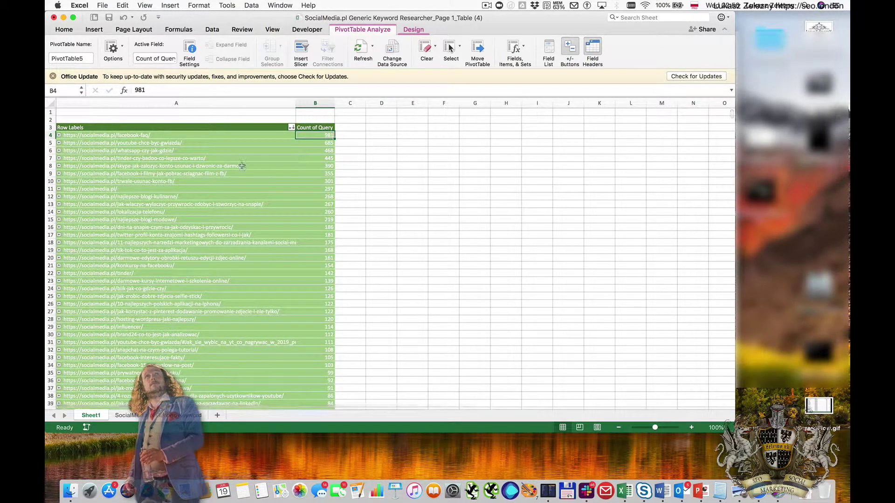
# Step: Inspect the top landing pages and their query counts, then return to the data sheet
pyautogui.click(148, 135)
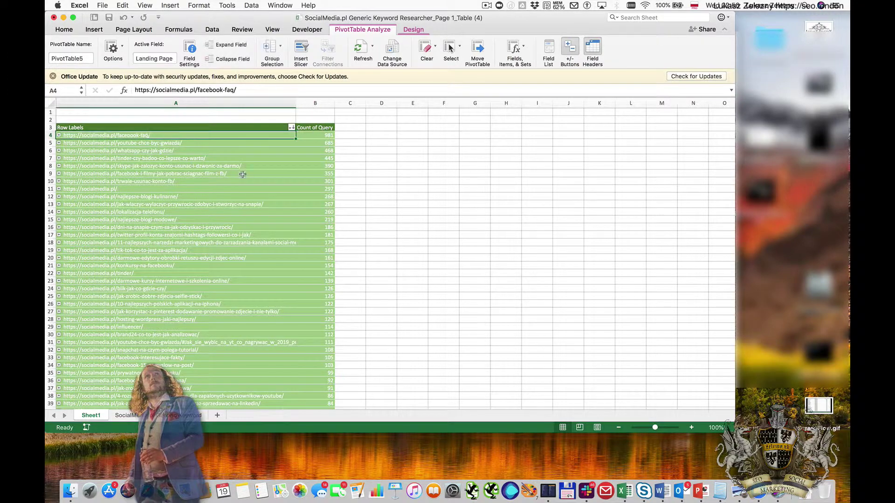
pyautogui.click(138, 144)
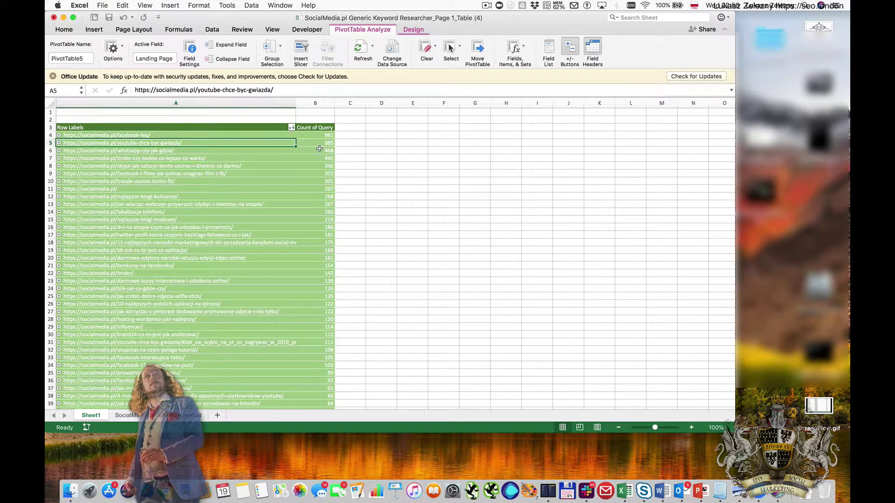
pyautogui.click(319, 143)
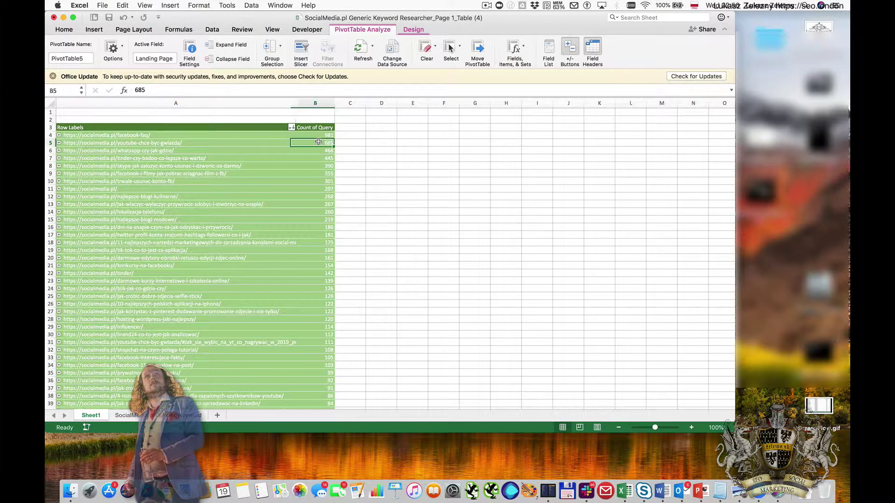
pyautogui.click(692, 428)
pyautogui.click(127, 416)
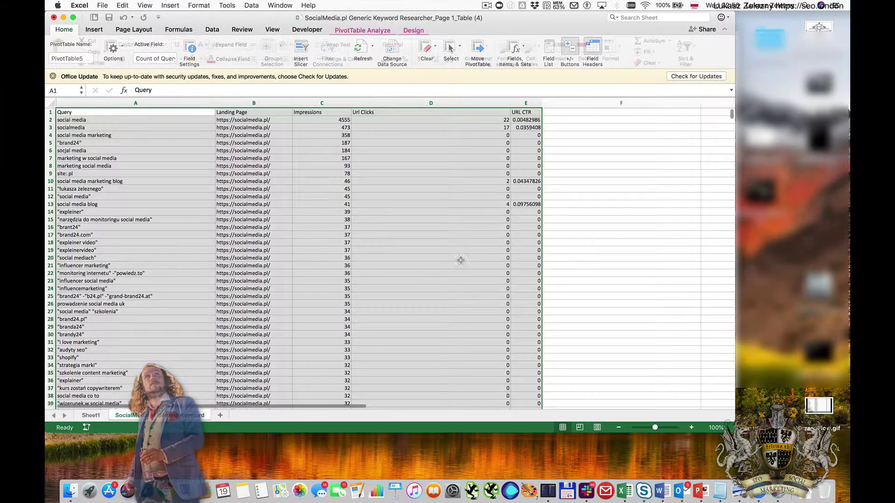
# Step: Title the new column F 'Trigger' and enter 1 in F2
pyautogui.click(551, 115)
pyautogui.doubleClick(551, 114)
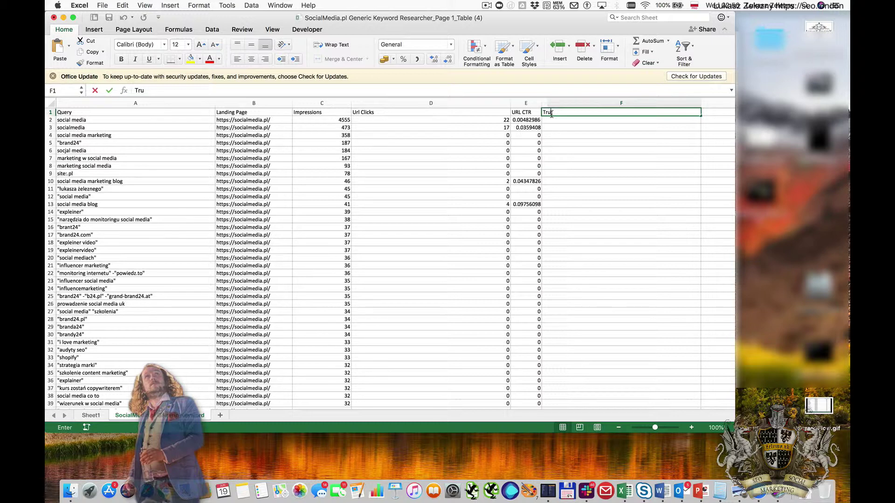
pyautogui.press('BackSpace')
pyautogui.write('igger')
pyautogui.press('Return')
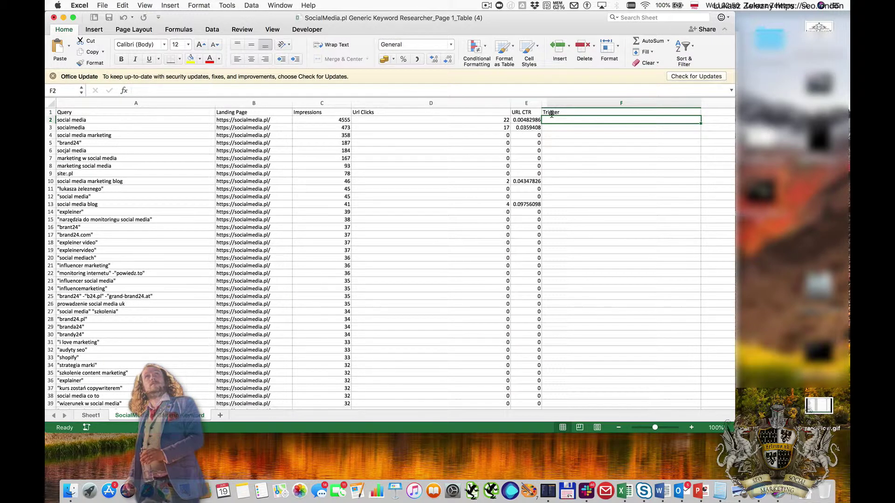
pyautogui.write('1')
pyautogui.press('Return')
# Step: Enter =IF(B3=B2,F2+1,1) in F3 and fill it down the Trigger column
pyautogui.write('=')
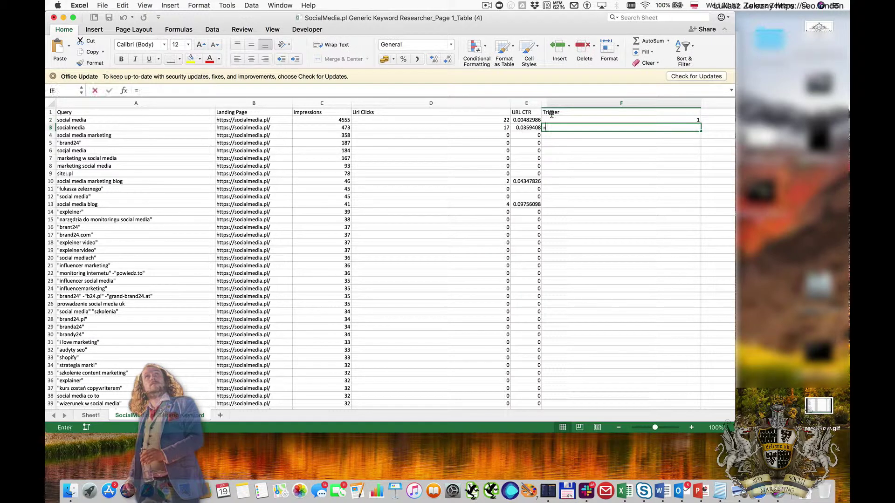
pyautogui.write('IF(')
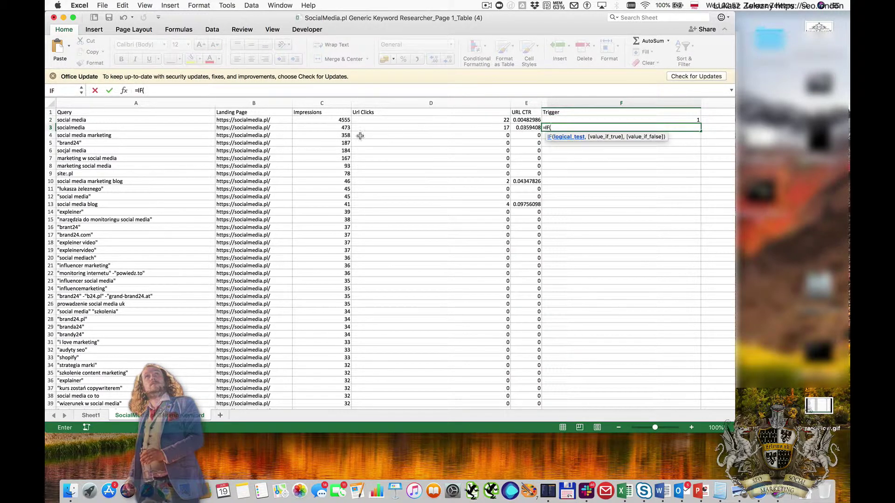
pyautogui.click(266, 129)
pyautogui.write('=')
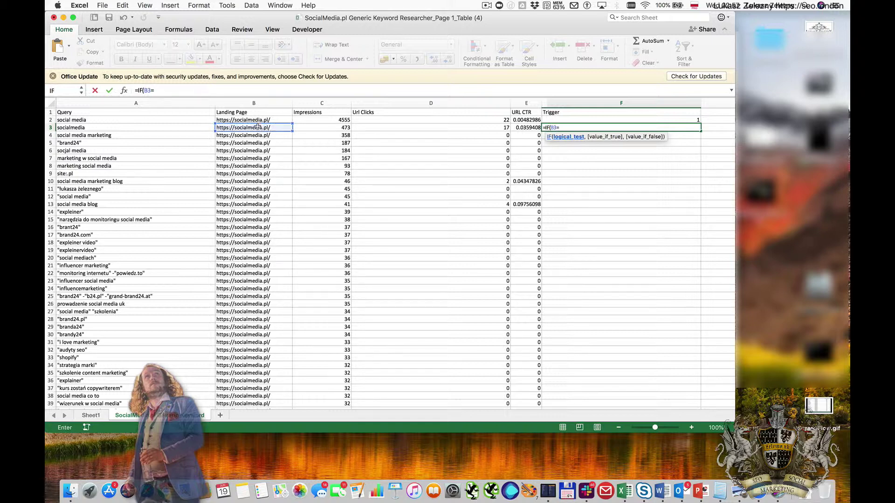
pyautogui.click(256, 120)
pyautogui.write(',')
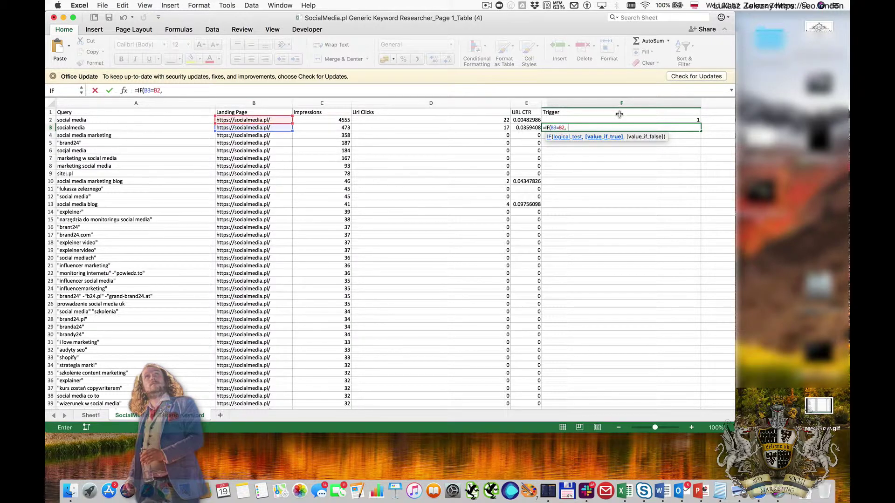
pyautogui.click(617, 120)
pyautogui.write('+')
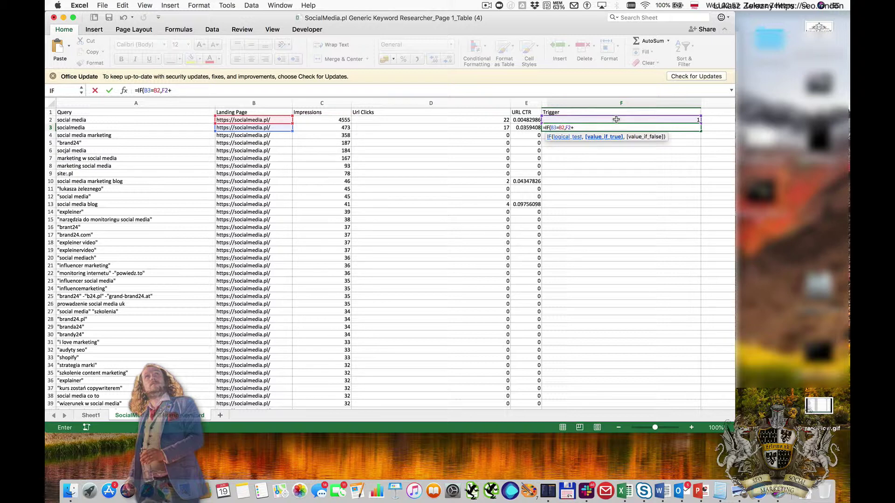
pyautogui.write('1, 1)')
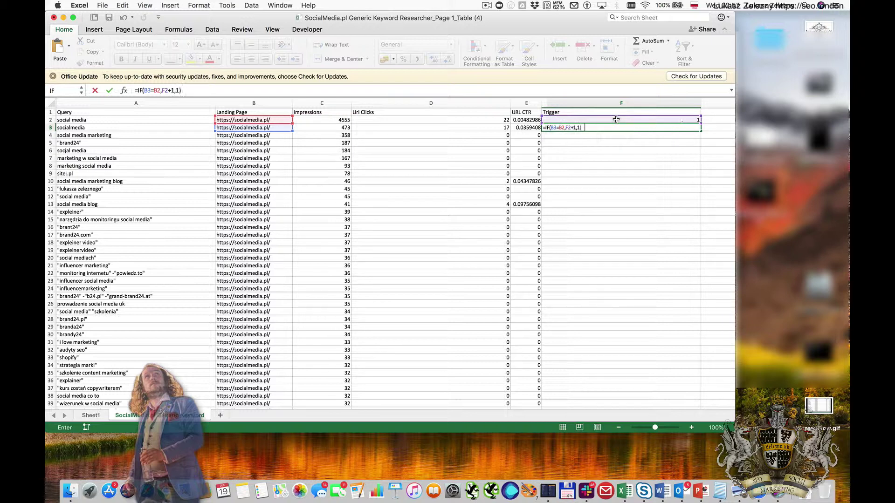
pyautogui.press('Return')
pyautogui.press('Up')
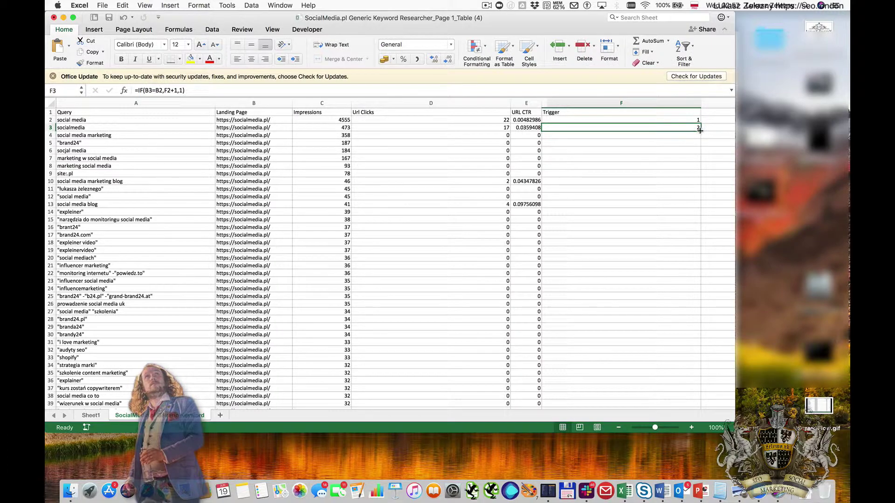
pyautogui.doubleClick(700, 131)
pyautogui.scroll(-20, 629, 191)
# Step: Check that the Trigger count restarts at 1 where each new landing page begins
pyautogui.scroll(-20, 630, 191)
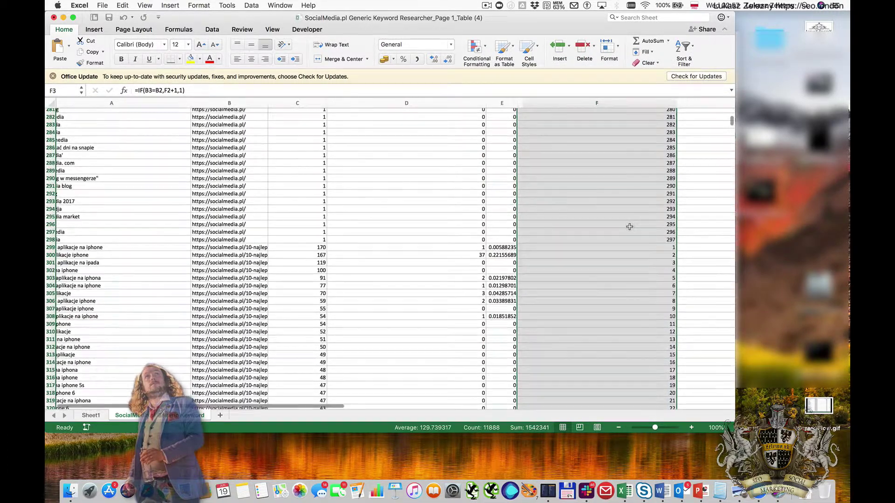
pyautogui.click(615, 227)
pyautogui.click(250, 240)
pyautogui.click(250, 247)
pyautogui.click(627, 248)
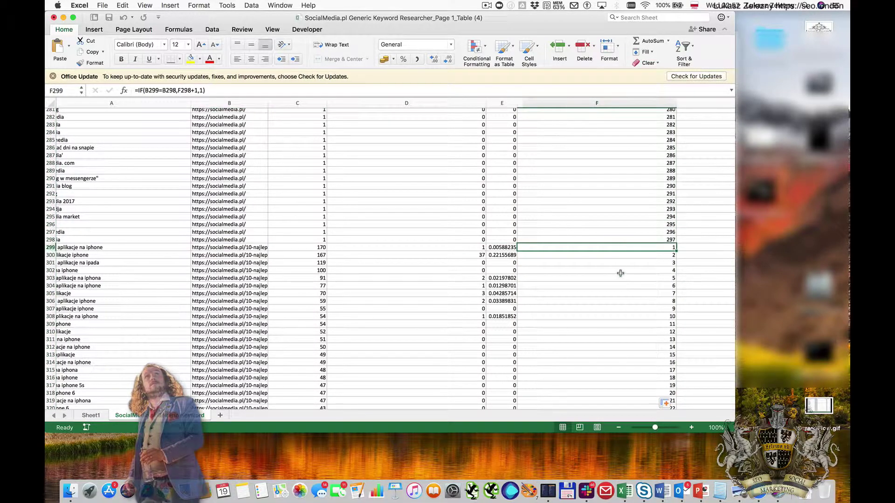
pyautogui.scroll(-20, 616, 297)
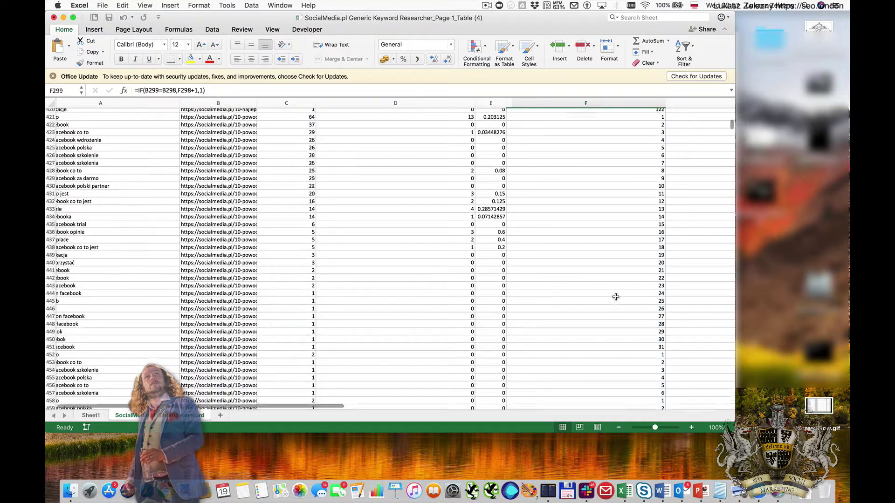
pyautogui.click(641, 157)
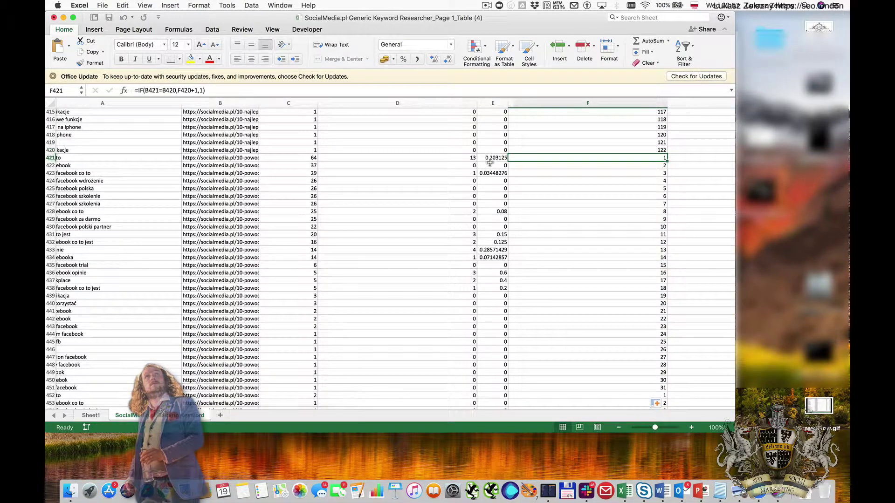
# Step: Widen the Landing Page column to show full URLs and return to the top
pyautogui.moveTo(261, 101); pyautogui.dragTo(385, 101)
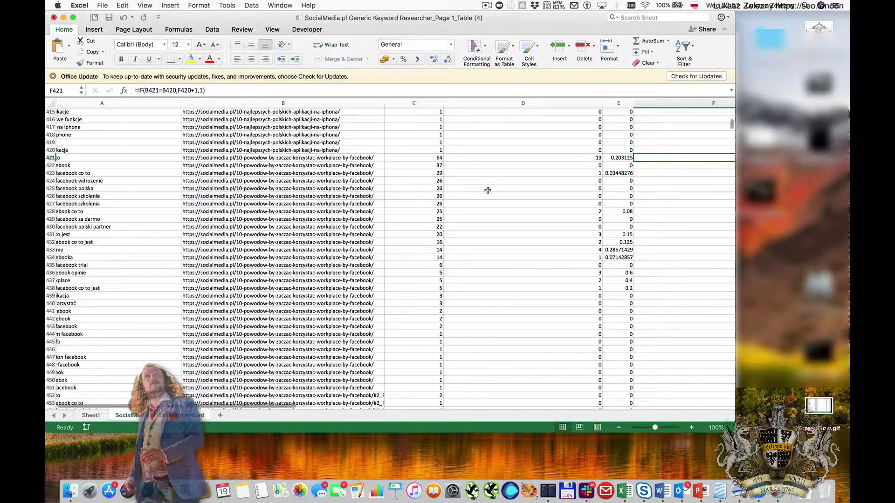
pyautogui.hscroll(10, 485, 190)
pyautogui.scroll(20, 485, 190)
pyautogui.hscroll(-10, 485, 190)
pyautogui.scroll(20, 485, 189)
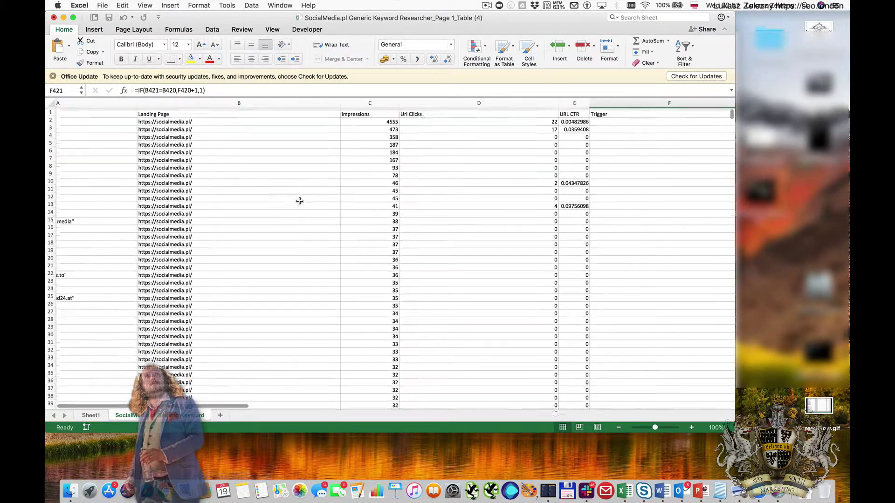
pyautogui.click(606, 112)
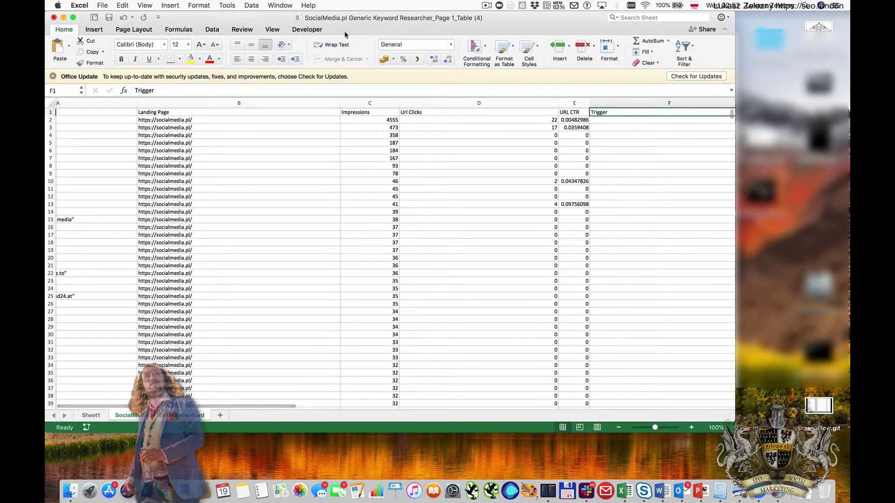
# Step: Filter the table to rows where Trigger is less than 6
pyautogui.click(212, 29)
pyautogui.click(290, 52)
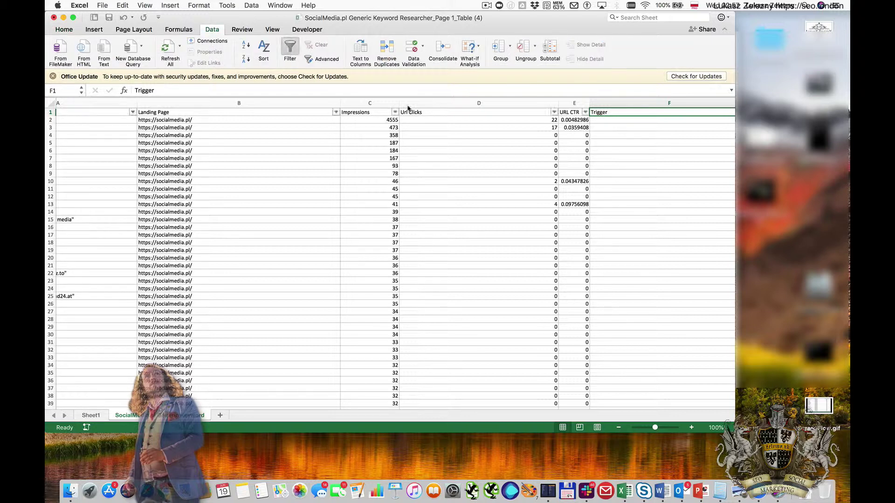
pyautogui.hscroll(5, 522, 186)
pyautogui.click(556, 112)
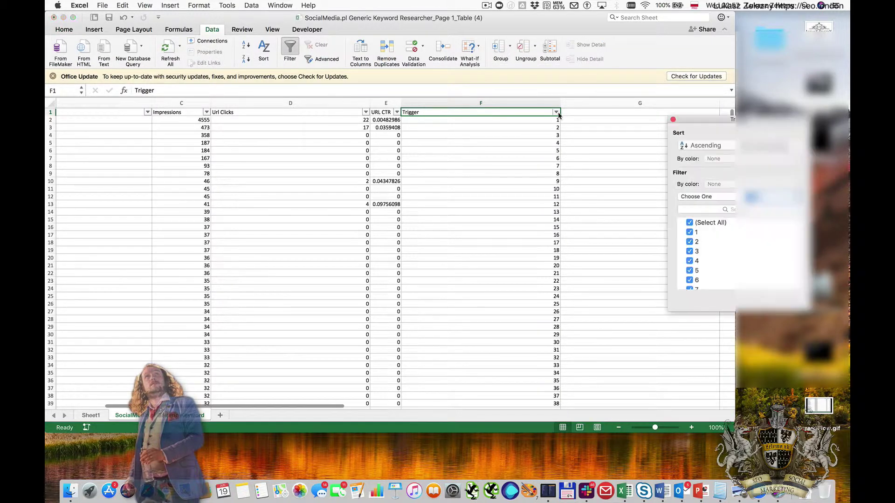
pyautogui.click(716, 197)
pyautogui.click(698, 250)
pyautogui.write('6')
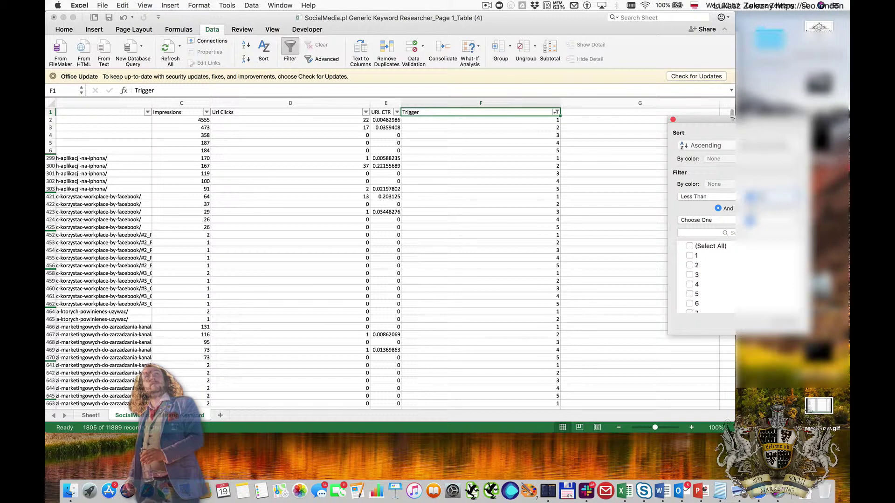
pyautogui.click(673, 120)
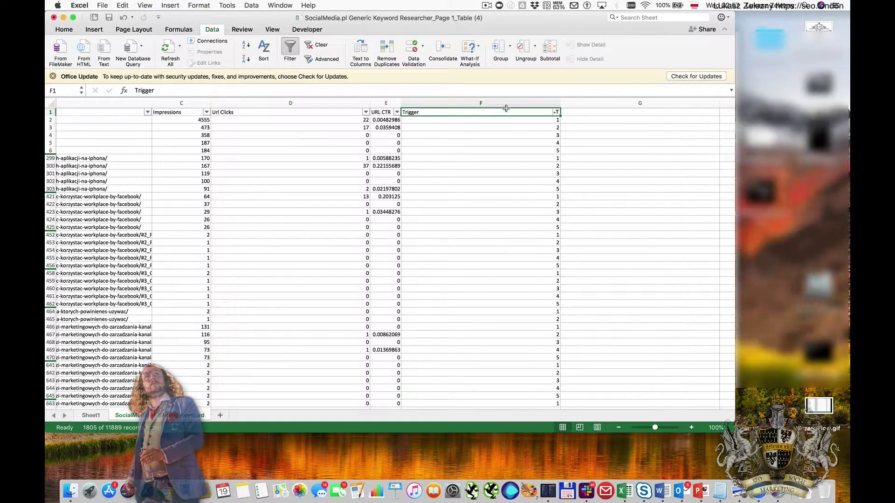
# Step: Copy the filtered rows and paste them into a new sheet, Sheet2
pyautogui.hotkey('ctrl', 'shift', 'Down')
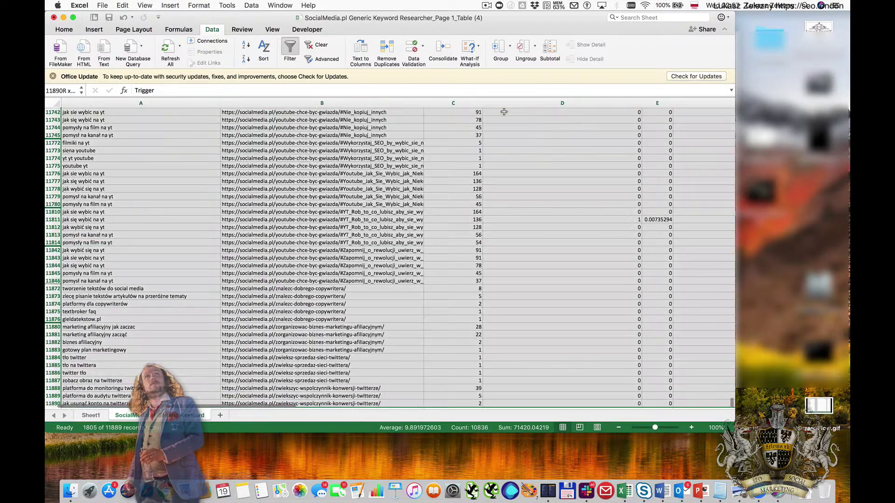
pyautogui.press('super+c')
pyautogui.click(220, 415)
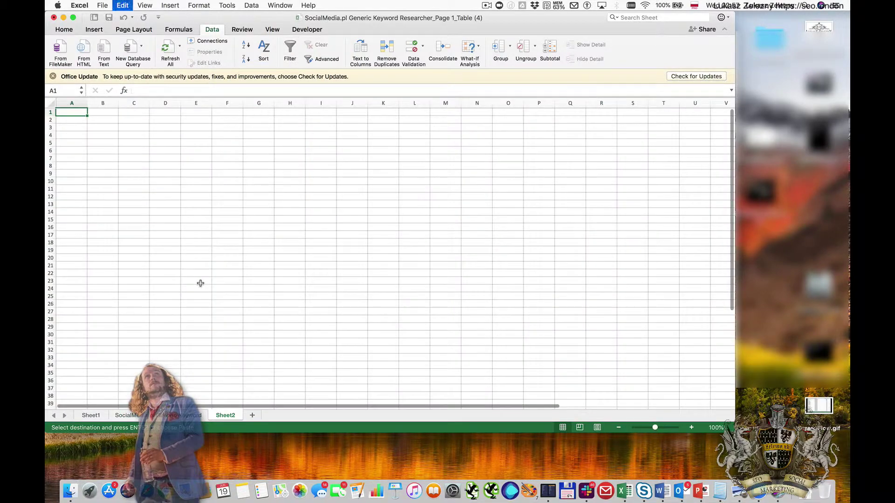
pyautogui.press('super+v')
# Step: Create a blank pivot table on a new sheet from the pasted data
pyautogui.click(93, 29)
pyautogui.click(61, 49)
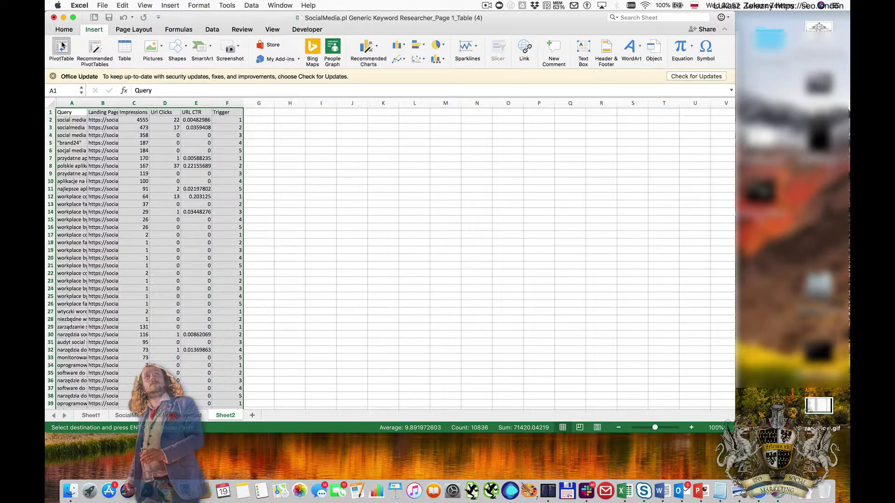
pyautogui.click(538, 242)
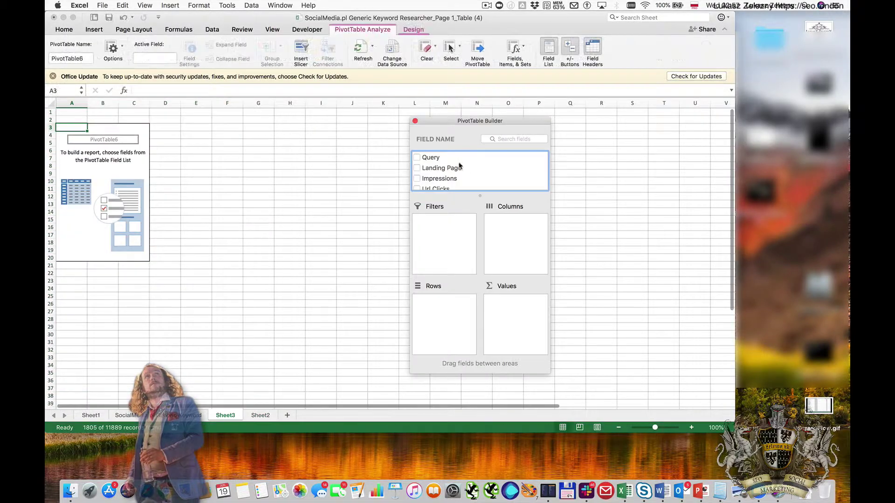
# Step: Add Landing Page and then Query to the pivot rows
pyautogui.click(442, 168)
pyautogui.moveTo(442, 167); pyautogui.dragTo(441, 302)
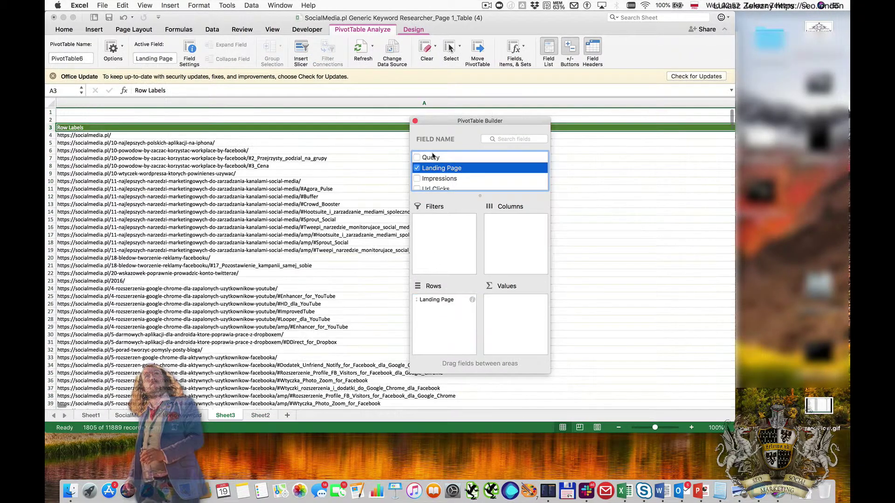
pyautogui.click(434, 158)
pyautogui.moveTo(440, 161); pyautogui.dragTo(442, 317)
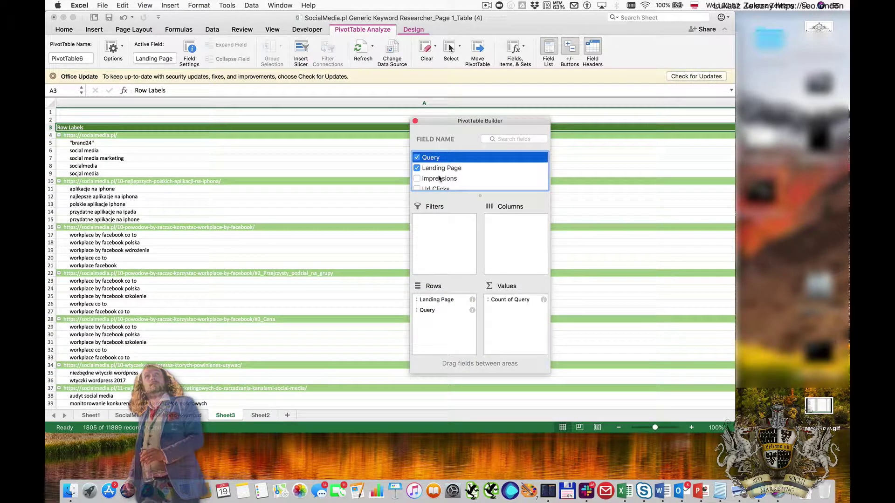
# Step: Add Impressions, Url Clicks and URL CTR to the pivot values
pyautogui.click(439, 179)
pyautogui.moveTo(440, 179); pyautogui.dragTo(510, 327)
pyautogui.scroll(-1, 441, 175)
pyautogui.click(441, 176)
pyautogui.moveTo(441, 176); pyautogui.dragTo(508, 321)
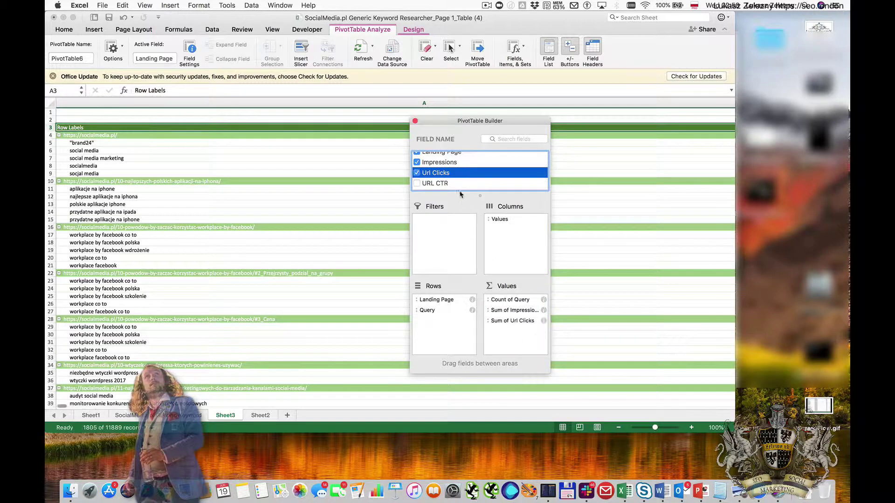
pyautogui.click(435, 184)
pyautogui.moveTo(436, 183); pyautogui.dragTo(511, 326)
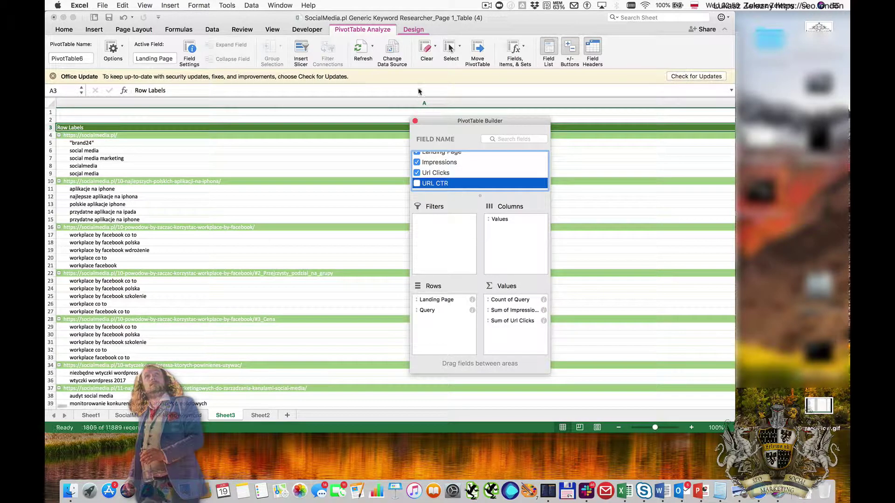
pyautogui.click(415, 121)
# Step: Summarize URL CTR as an Average and resize column A to fit URLs
pyautogui.moveTo(645, 103); pyautogui.dragTo(120, 103)
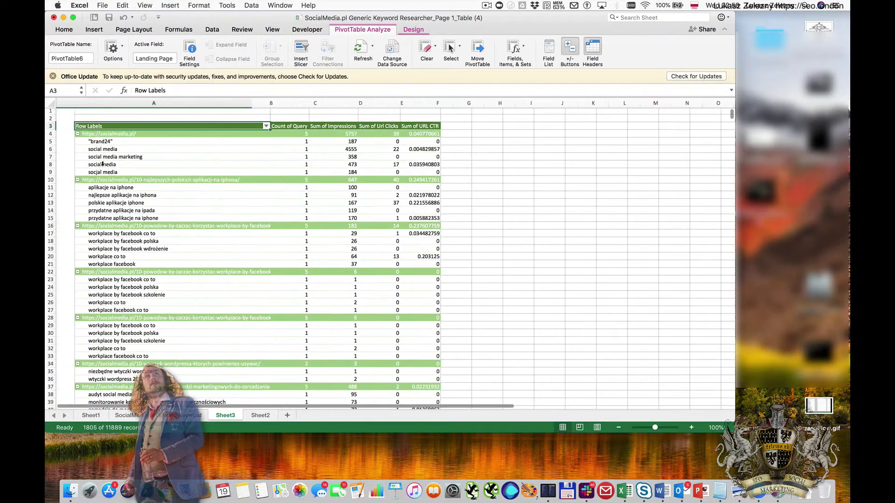
pyautogui.click(411, 132)
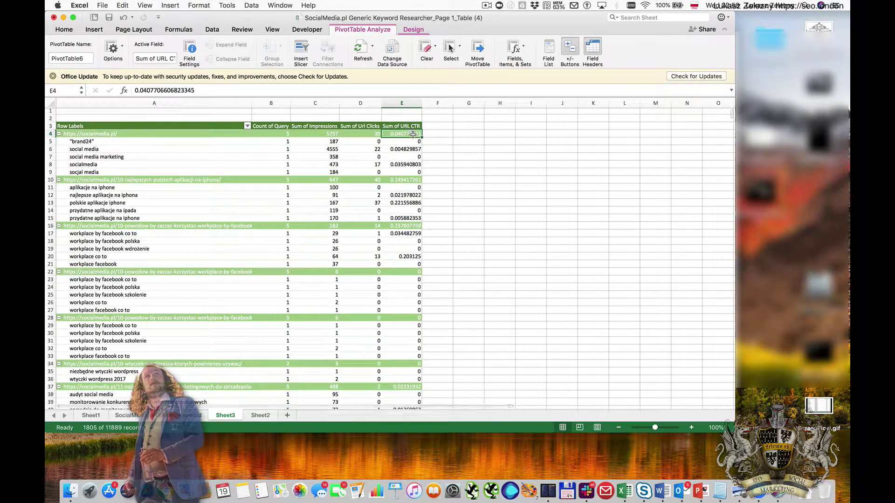
pyautogui.rightClick(413, 135)
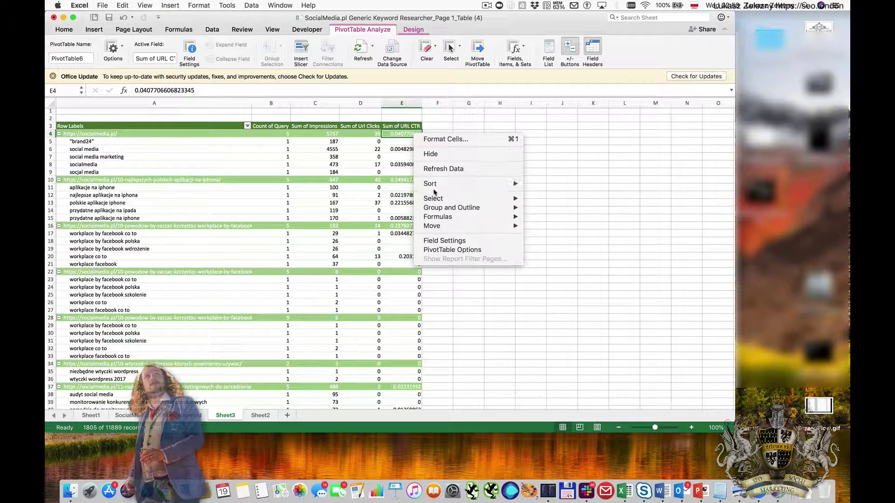
pyautogui.click(443, 241)
pyautogui.click(396, 173)
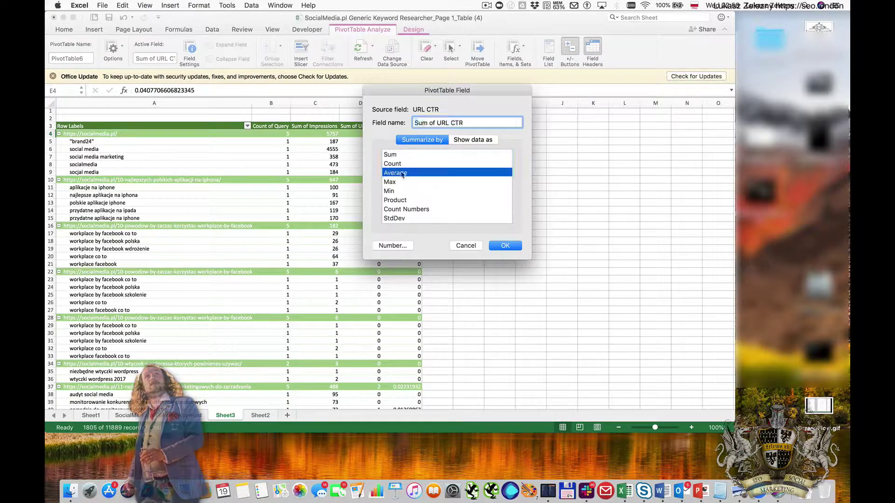
pyautogui.click(505, 246)
pyautogui.hscroll(5, 613, 171)
pyautogui.moveTo(643, 103); pyautogui.dragTo(112, 169)
pyautogui.click(139, 135)
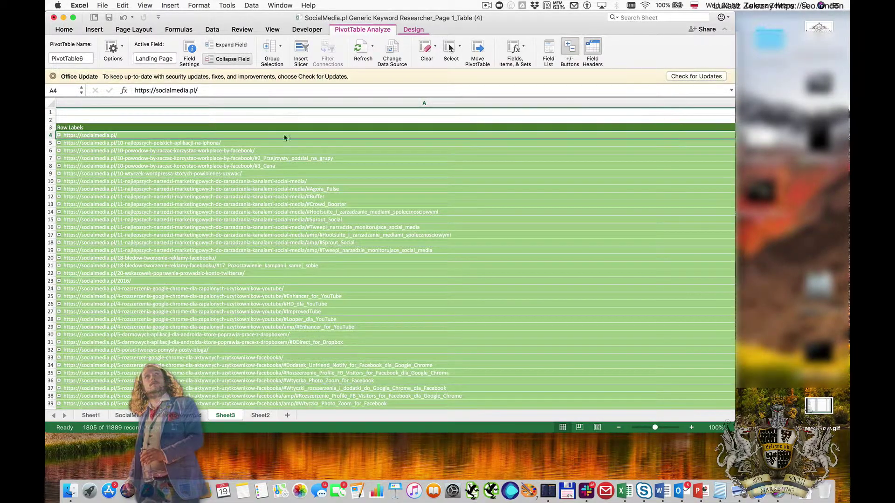
pyautogui.click(228, 59)
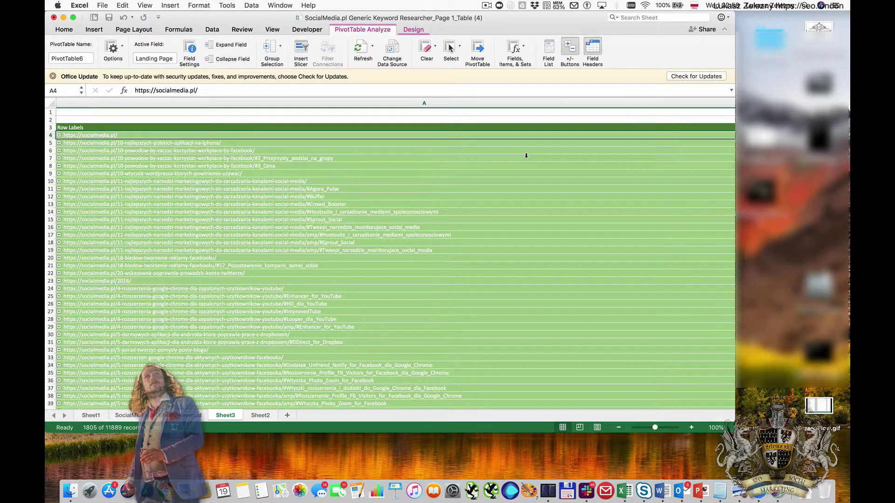
pyautogui.hscroll(5, 559, 135)
pyautogui.moveTo(634, 103); pyautogui.dragTo(217, 103)
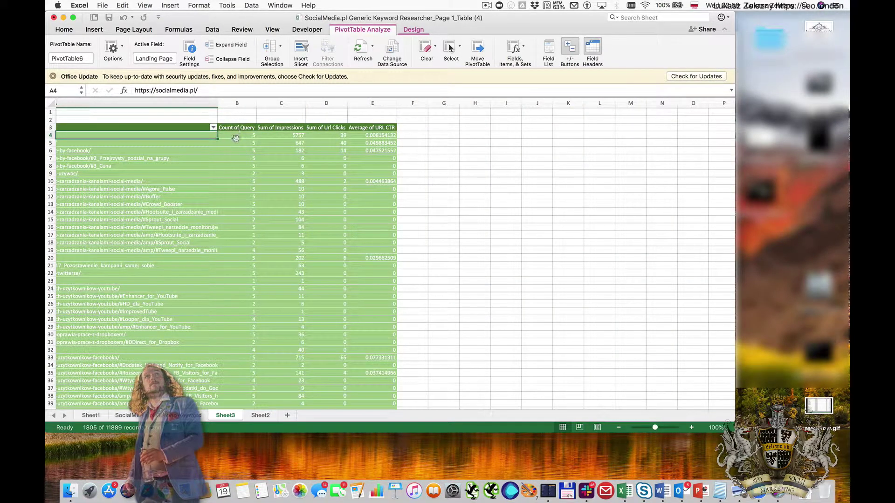
pyautogui.click(235, 137)
pyautogui.hscroll(-5, 233, 144)
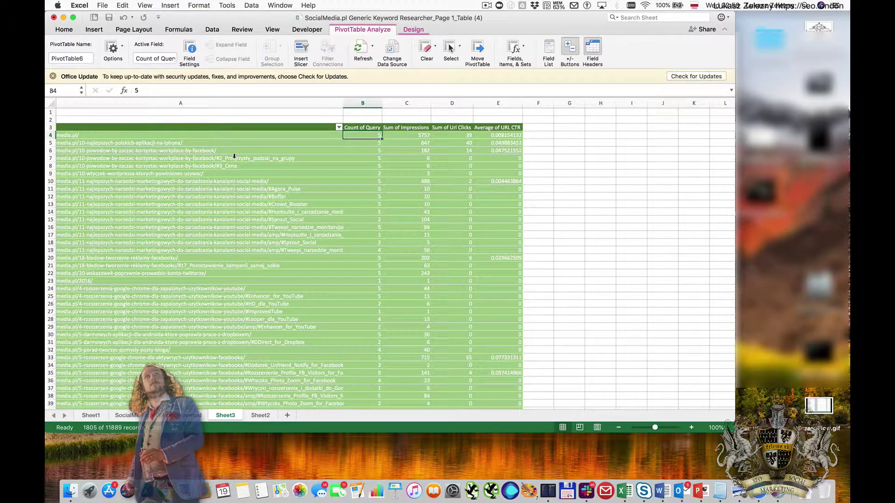
pyautogui.moveTo(226, 182); pyautogui.dragTo(227, 246)
pyautogui.click(258, 213)
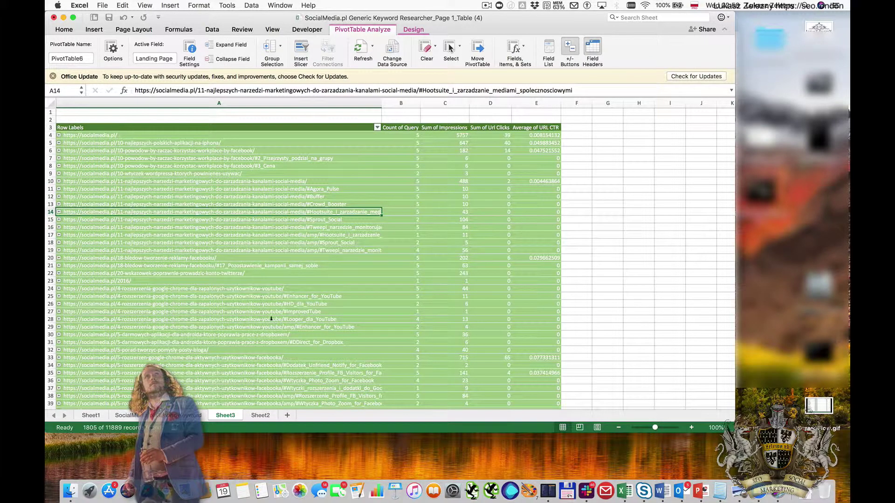
pyautogui.click(276, 297)
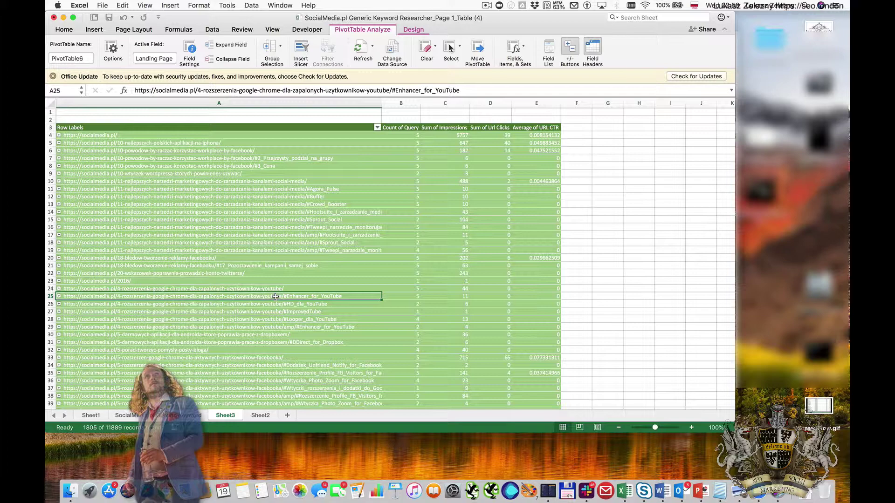
pyautogui.moveTo(270, 179); pyautogui.dragTo(271, 252)
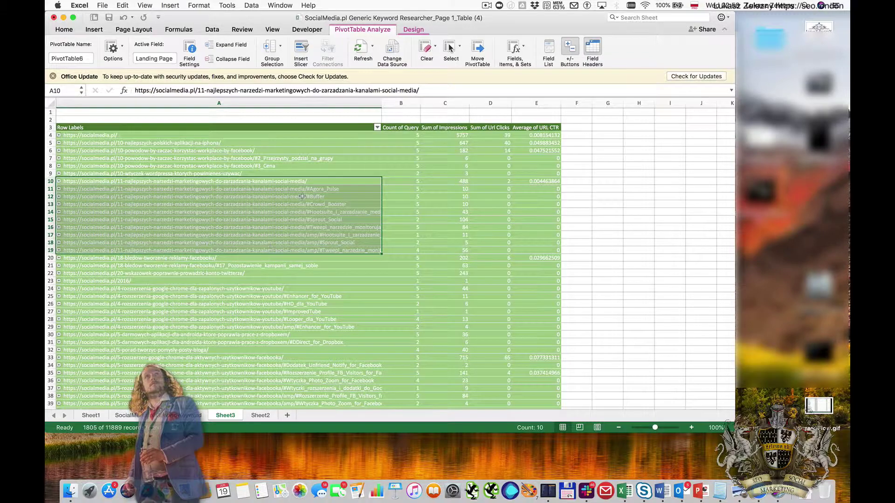
pyautogui.press('Down')
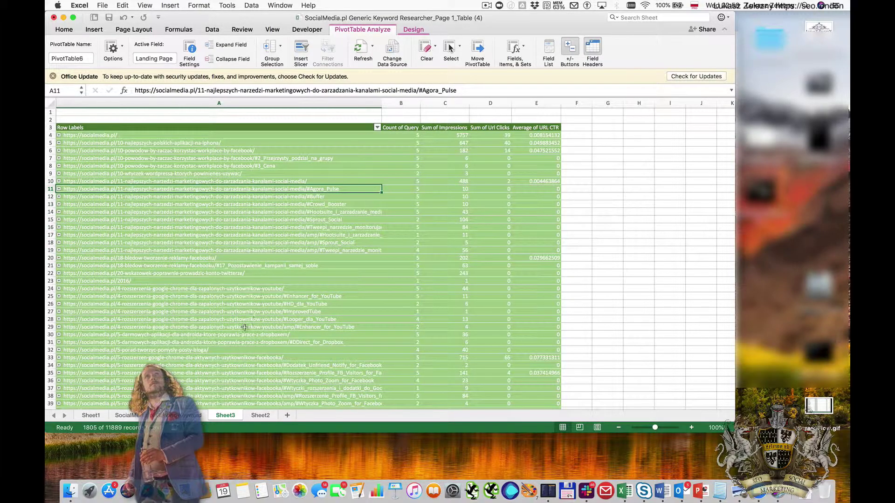
pyautogui.click(270, 182)
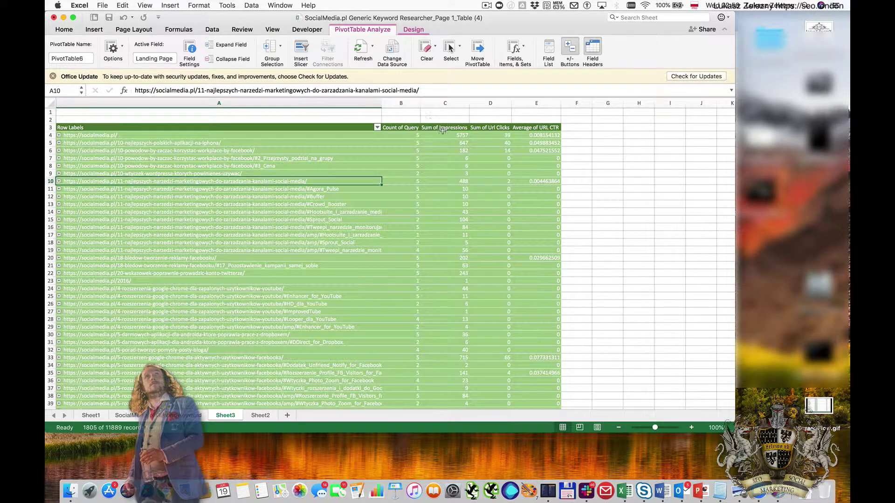
# Step: Sort landing pages by Sum of Url Clicks, largest first
pyautogui.rightClick(483, 137)
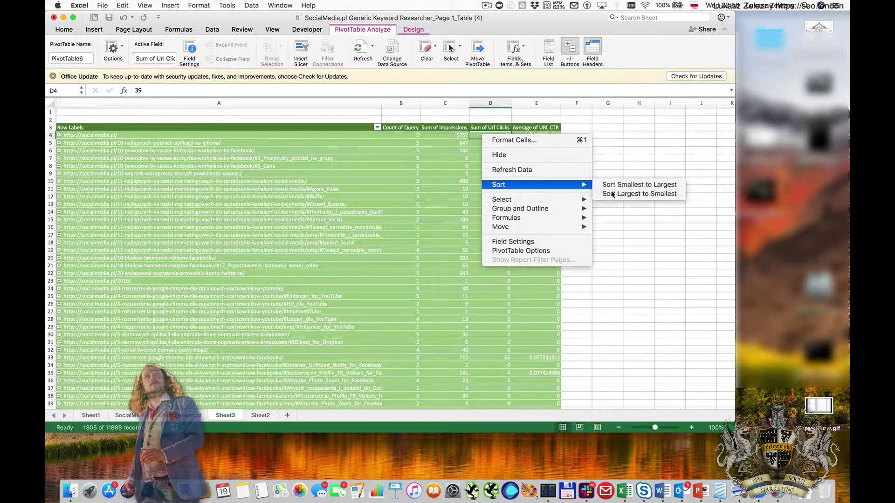
pyautogui.click(607, 191)
pyautogui.hscroll(5, 532, 160)
pyautogui.hscroll(-5, 213, 189)
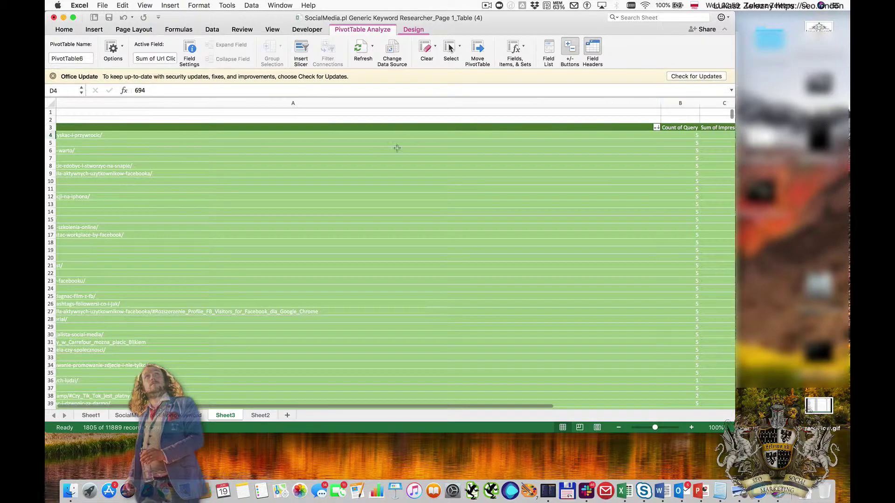
pyautogui.moveTo(661, 104); pyautogui.dragTo(184, 104)
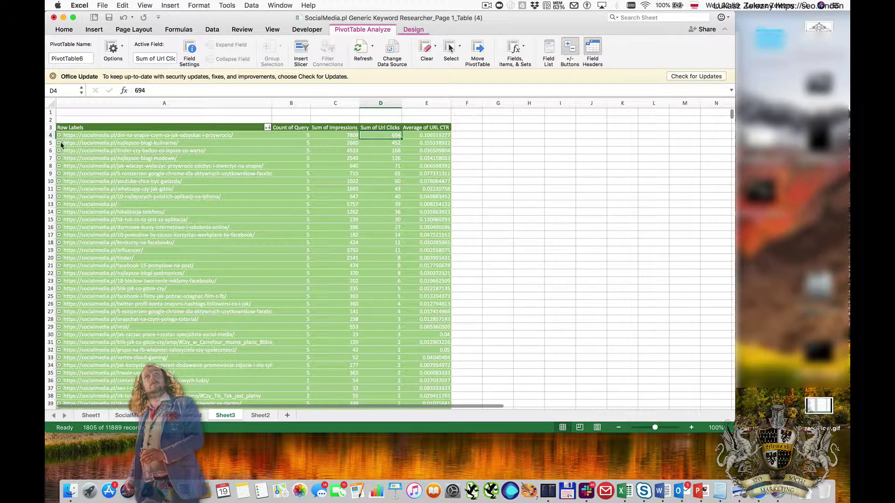
# Step: Expand the top landing page and sort its queries by clicks, largest first
pyautogui.click(58, 135)
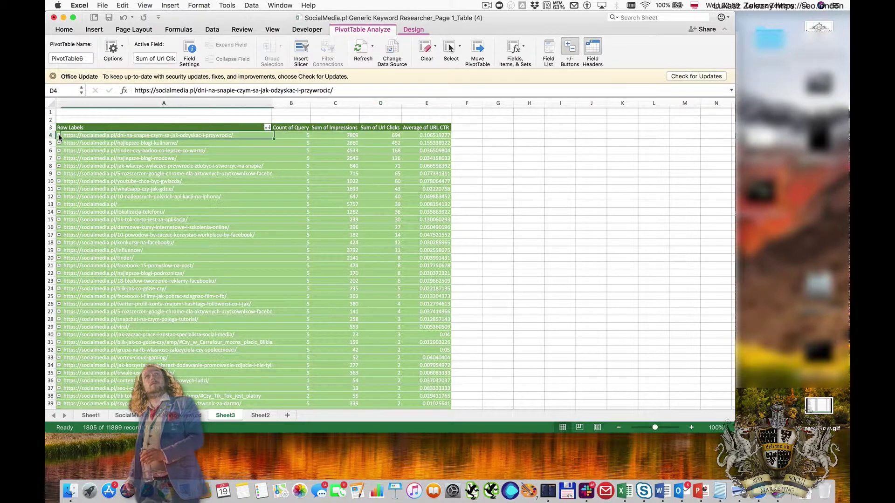
pyautogui.click(166, 151)
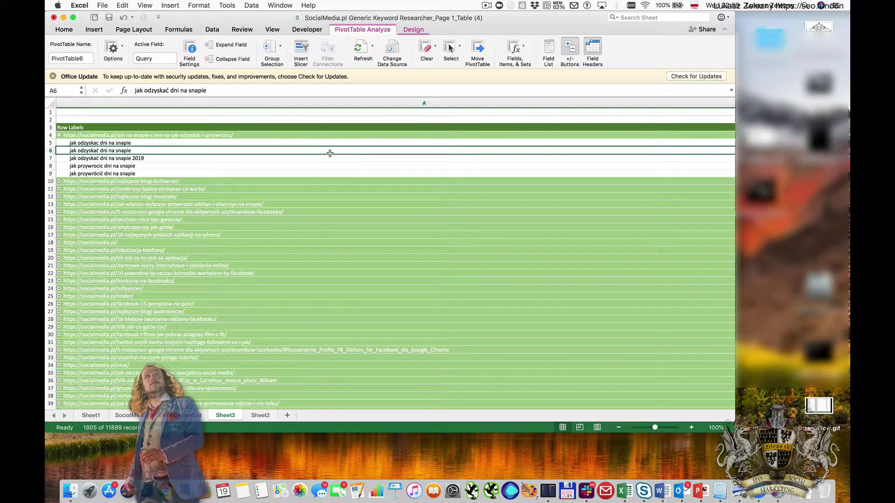
pyautogui.hscroll(3, 330, 154)
pyautogui.moveTo(693, 103); pyautogui.dragTo(139, 103)
pyautogui.click(251, 143)
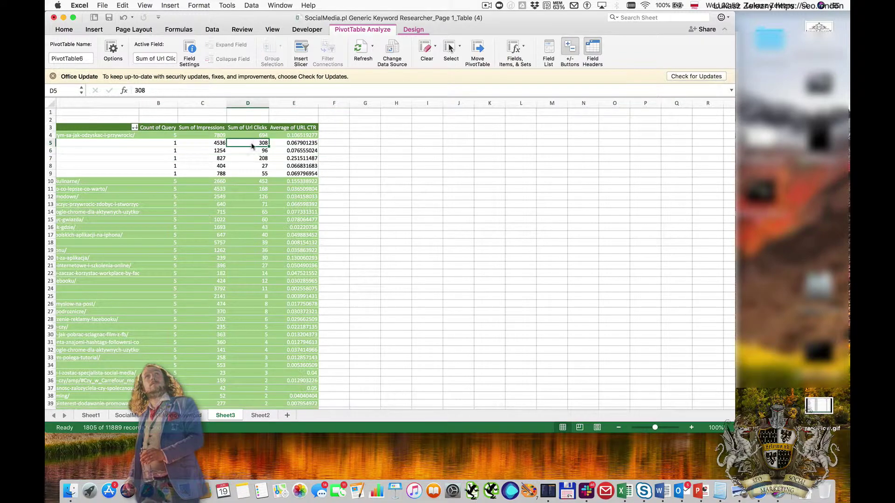
pyautogui.rightClick(252, 142)
pyautogui.moveTo(289, 193)
pyautogui.click(409, 201)
# Step: Narrow column A and copy the top query 'jak odzyskac dni na snapie' for the browser
pyautogui.hscroll(2, 216, 170)
pyautogui.hscroll(-5, 187, 165)
pyautogui.hscroll(2, 542, 108)
pyautogui.moveTo(613, 101); pyautogui.dragTo(124, 154)
pyautogui.click(115, 144)
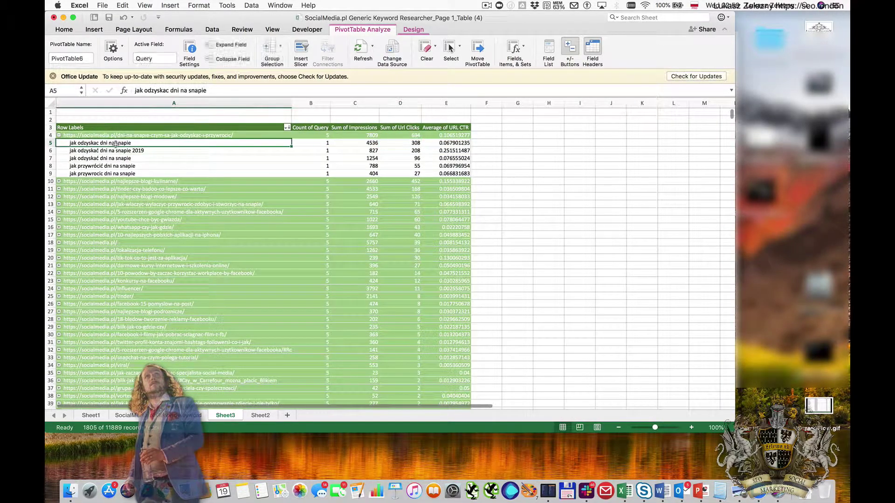
pyautogui.click(151, 135)
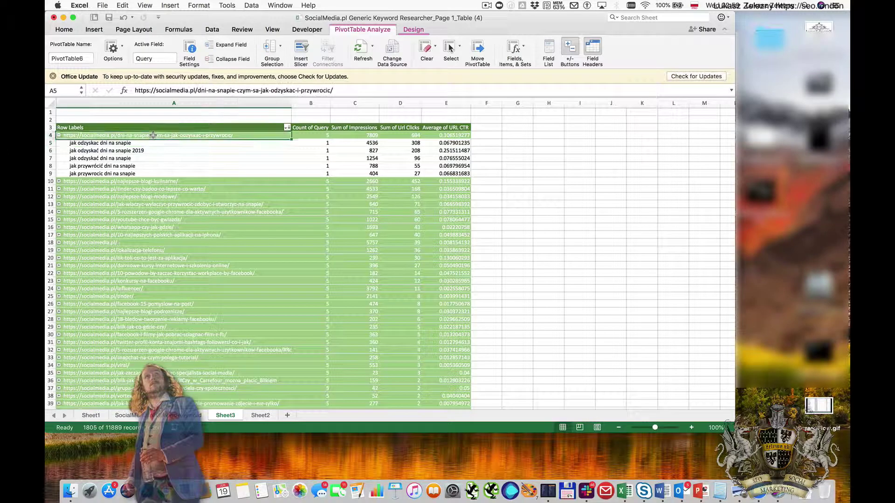
pyautogui.click(116, 143)
pyautogui.press('Down')
pyautogui.press('Down')
pyautogui.press('Down')
pyautogui.press('Down')
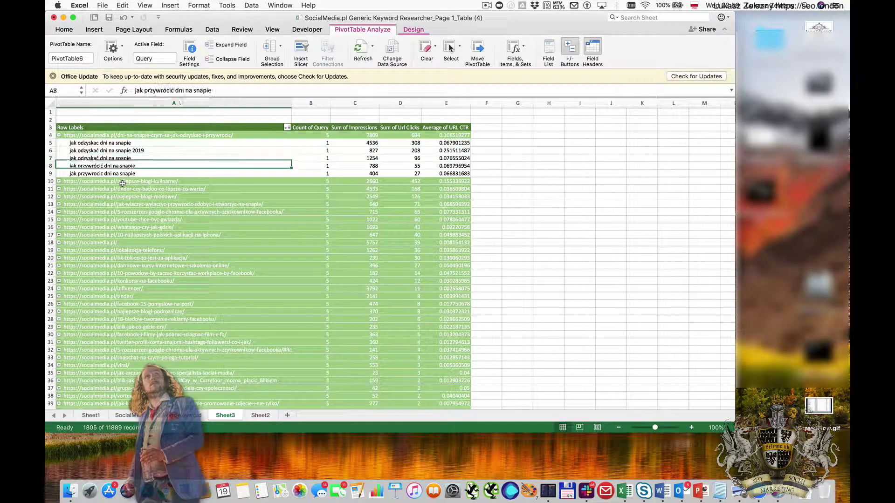
pyautogui.press('Up')
pyautogui.press('Up')
pyautogui.press('Up')
pyautogui.press('Up')
pyautogui.press('Up')
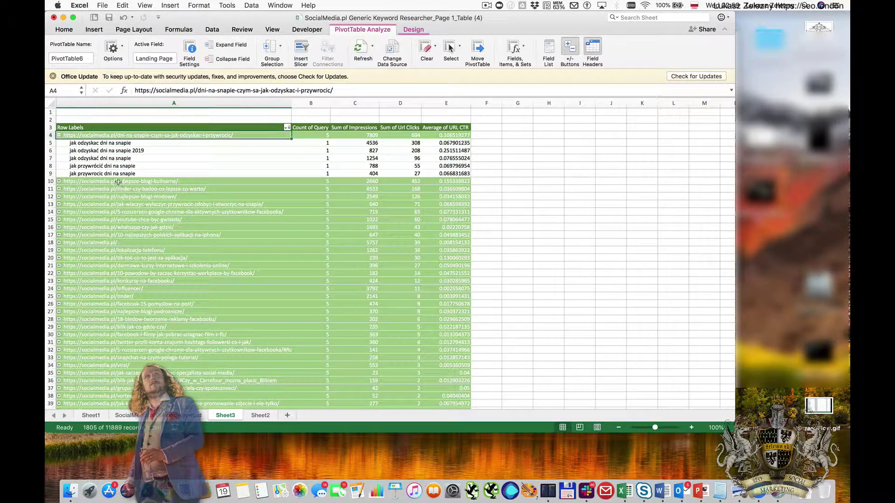
pyautogui.click(108, 143)
pyautogui.press('super+c')
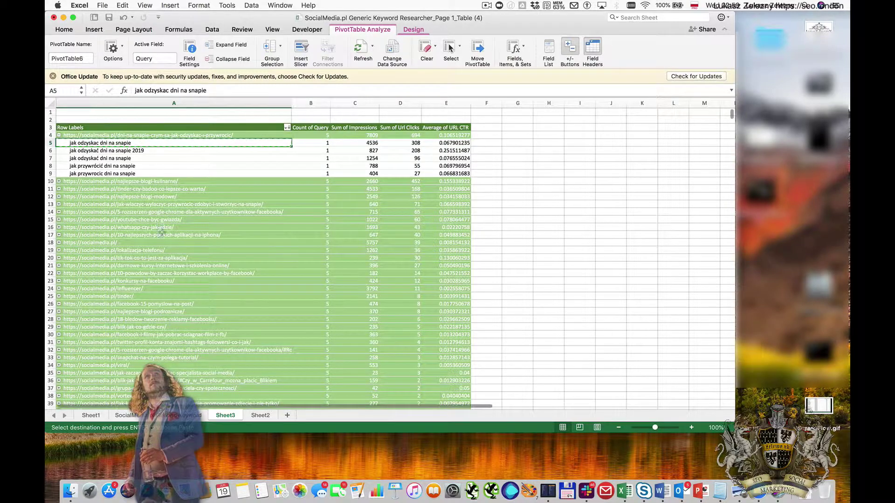
pyautogui.press('super+Tab')
# Step: Search google.pl for 'jak odzyskac dni na snapie' in a new Chrome tab
pyautogui.press('super+t')
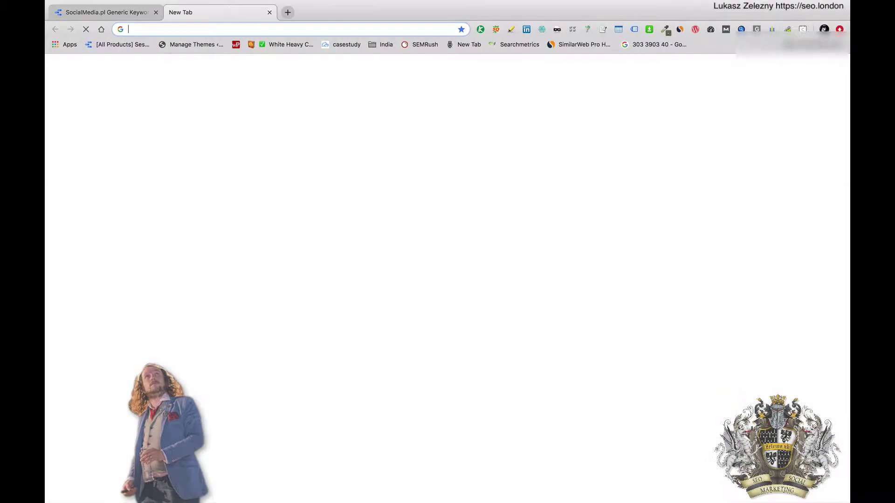
pyautogui.write('google.pl')
pyautogui.press('Return')
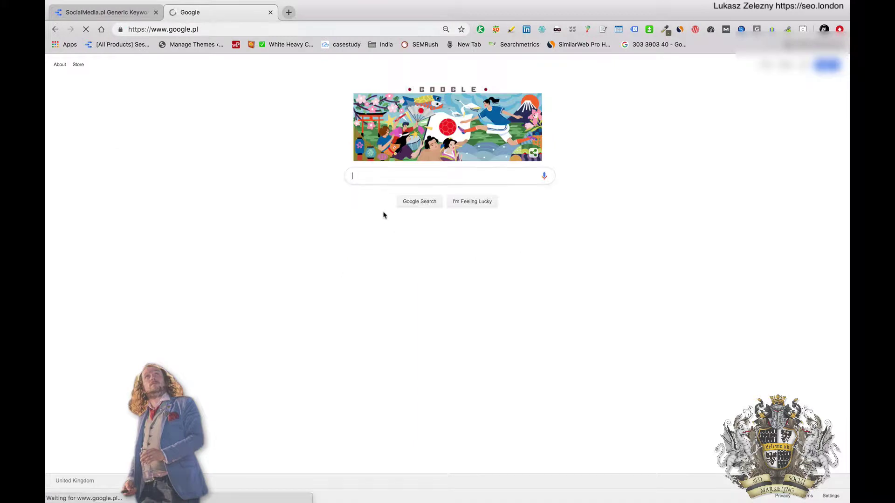
pyautogui.press('Return')
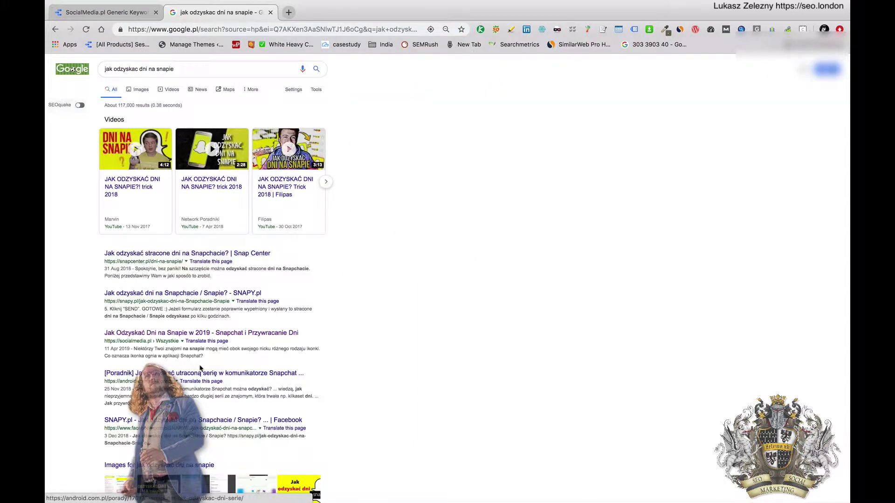
# Step: Open the socialmedia.pl article from the results, skim it, and return to Excel
pyautogui.moveTo(95, 335); pyautogui.dragTo(269, 363)
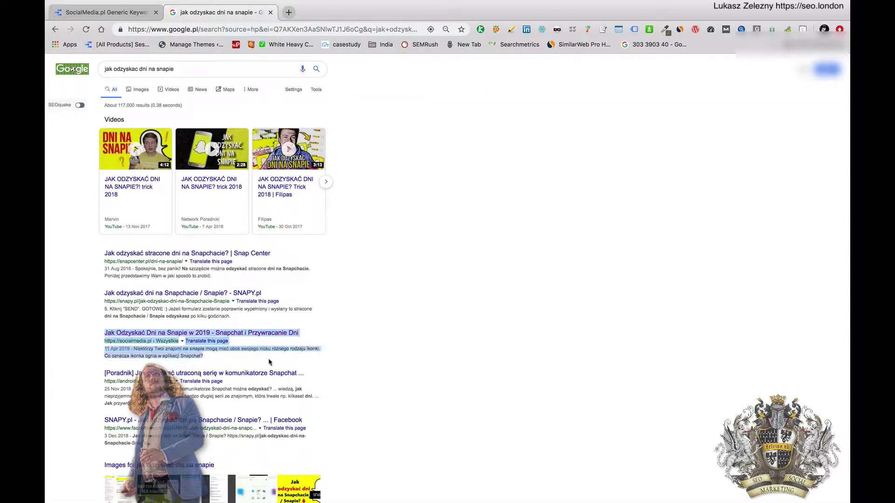
pyautogui.click(404, 311)
pyautogui.click(274, 334)
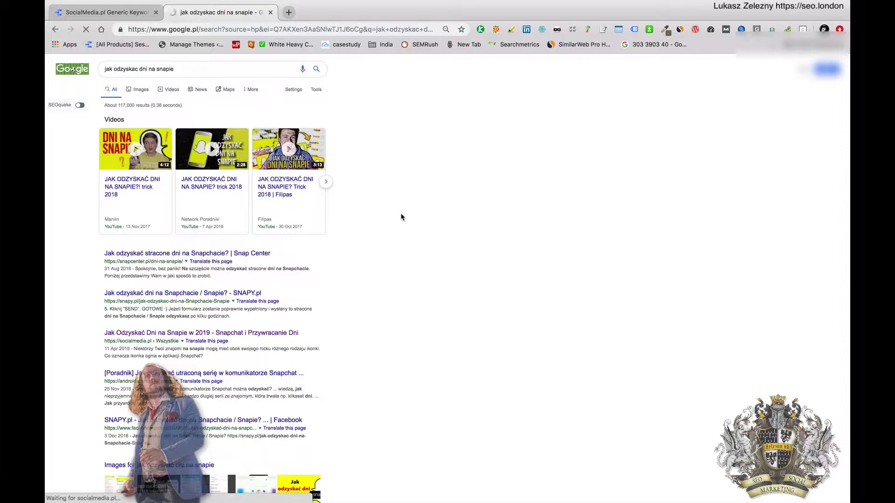
pyautogui.scroll(-10, 402, 216)
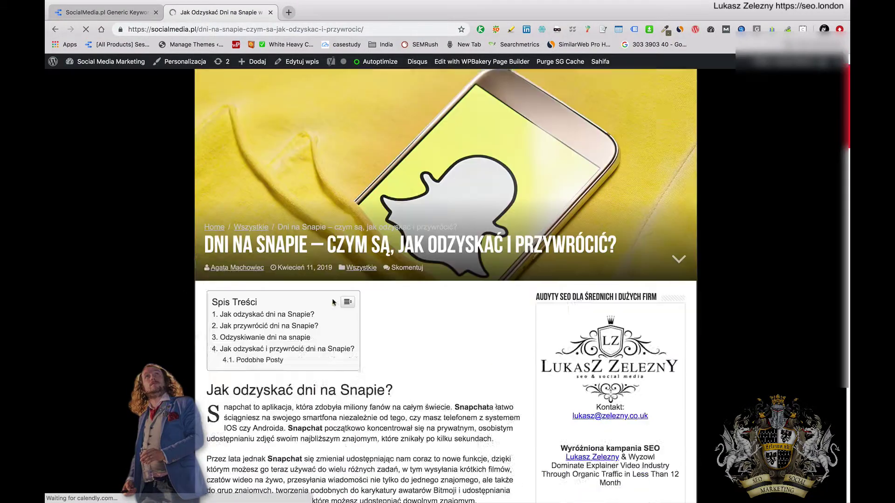
pyautogui.scroll(-12, 334, 302)
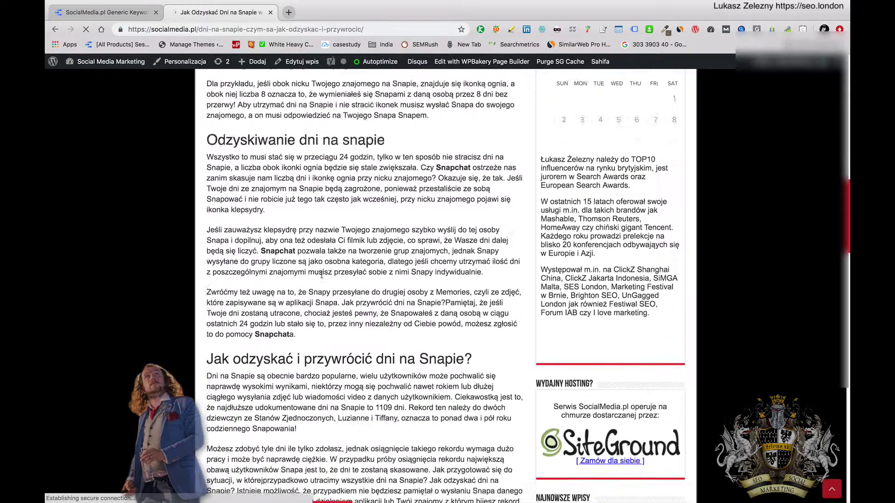
pyautogui.hotkey('ctrl', 'Left')
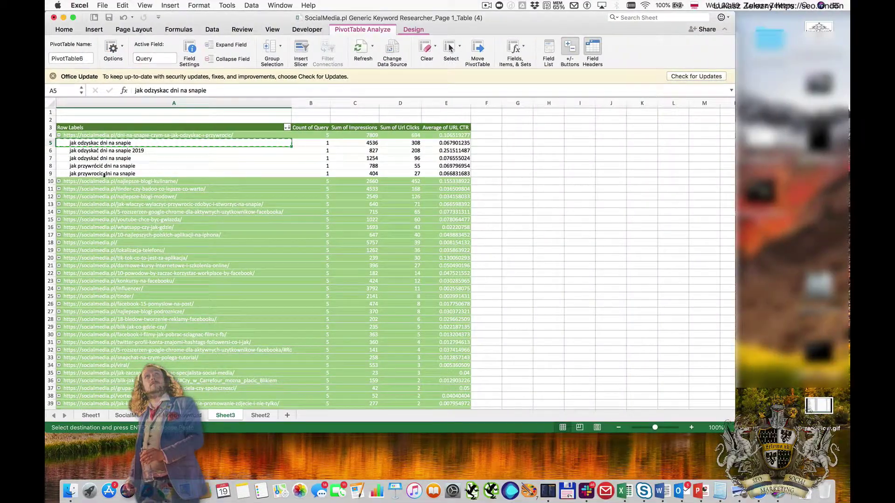
# Step: Expand the najlepsze-blogi-kulinarne page, narrow column A, and select queries blogi kulinarne and najlepsze blogi kulinarne
pyautogui.click(59, 182)
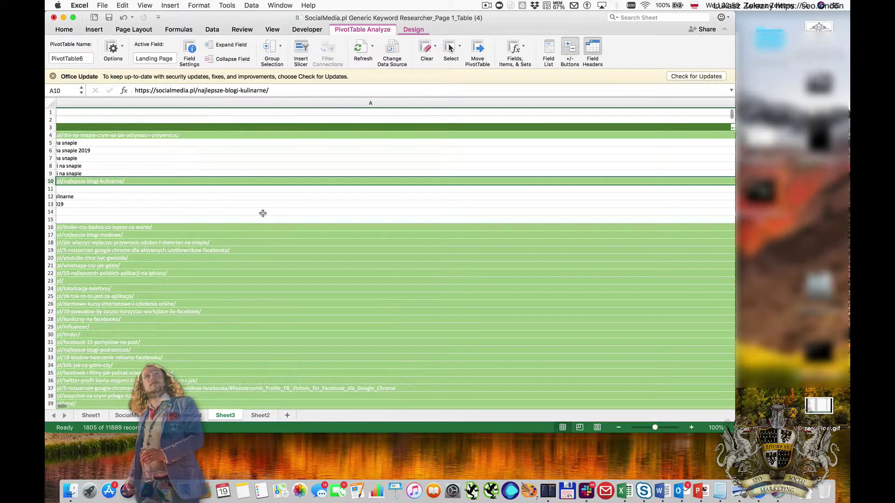
pyautogui.hscroll(5, 262, 214)
pyautogui.moveTo(680, 103); pyautogui.dragTo(246, 103)
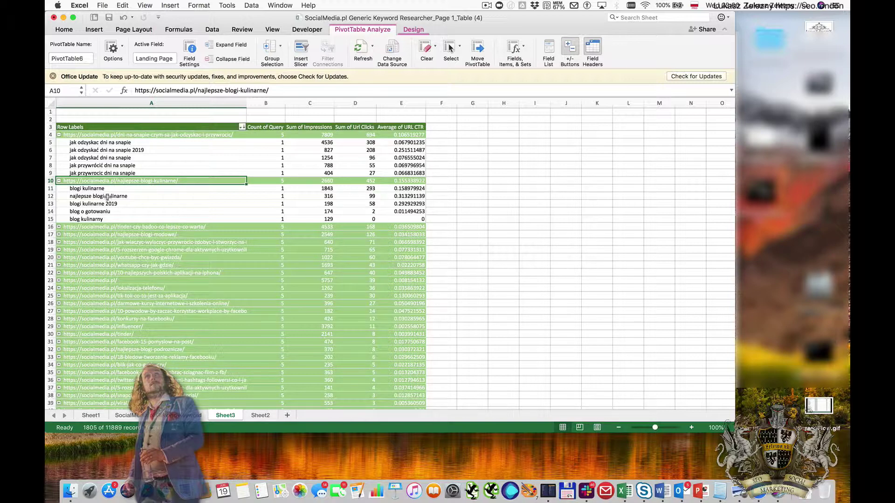
pyautogui.click(105, 188)
pyautogui.click(130, 196)
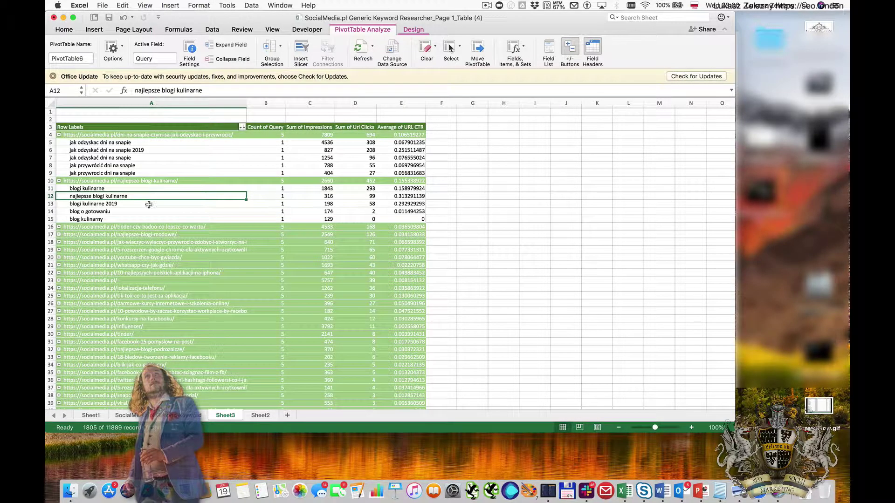
# Step: Search google.pl for 'najlepsze blogi kulinarne' in a new Chrome tab
pyautogui.hotkey('ctrl', 'Right')
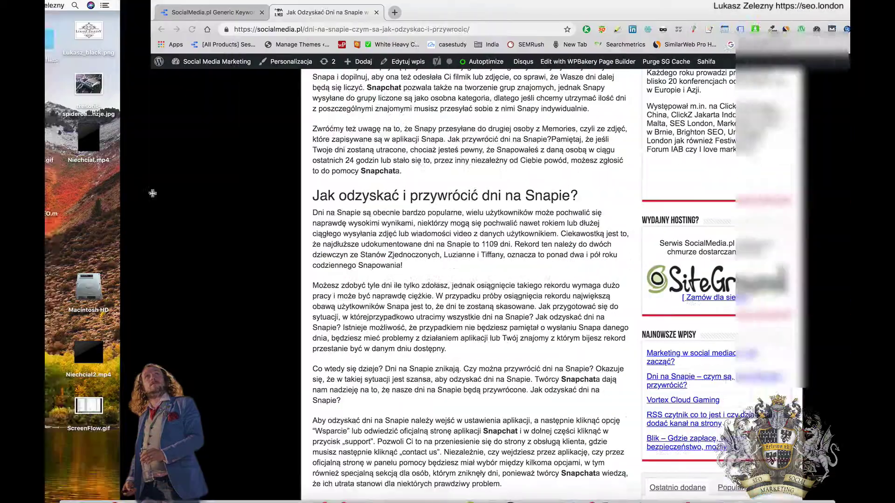
pyautogui.click(289, 12)
pyautogui.write('google.pl')
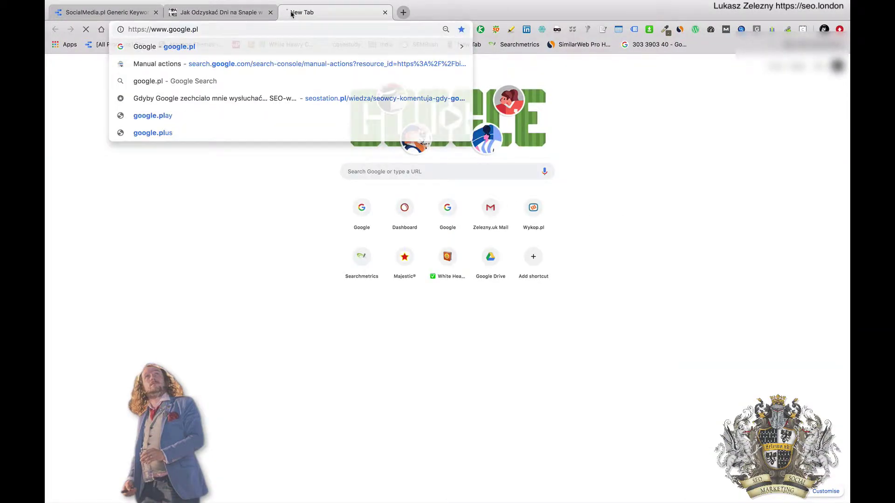
pyautogui.press('Return')
pyautogui.press('super+v')
pyautogui.press('Return')
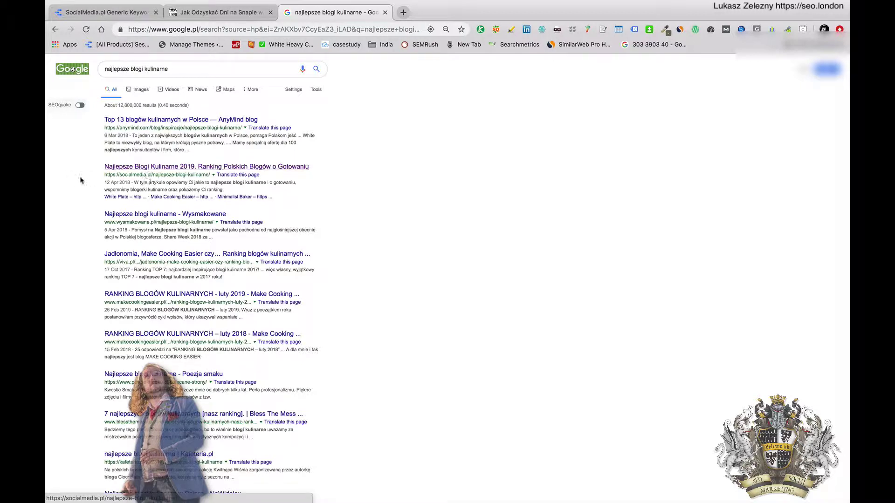
# Step: Open the socialmedia.pl result listed second in the rankings
pyautogui.moveTo(101, 175); pyautogui.dragTo(227, 174)
pyautogui.click(353, 194)
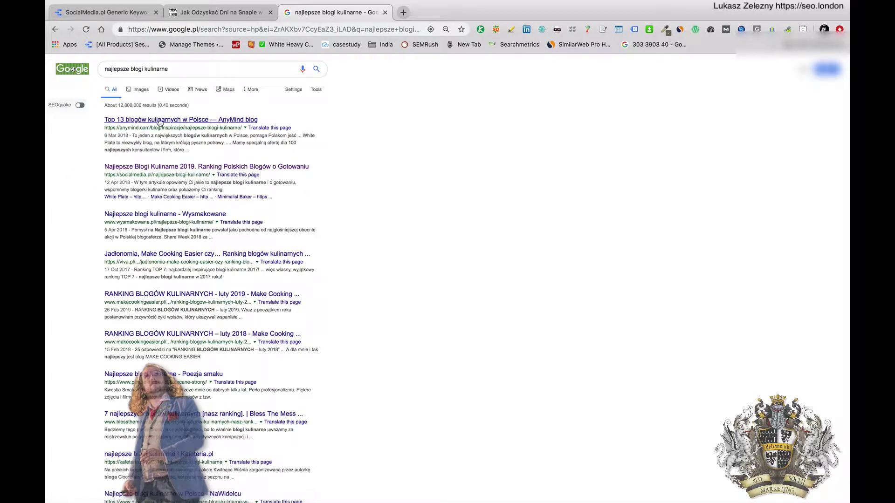
pyautogui.click(182, 168)
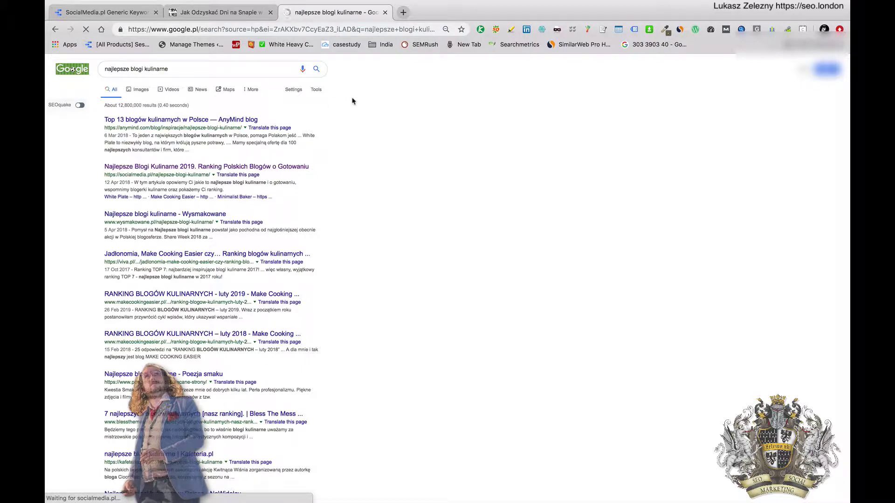